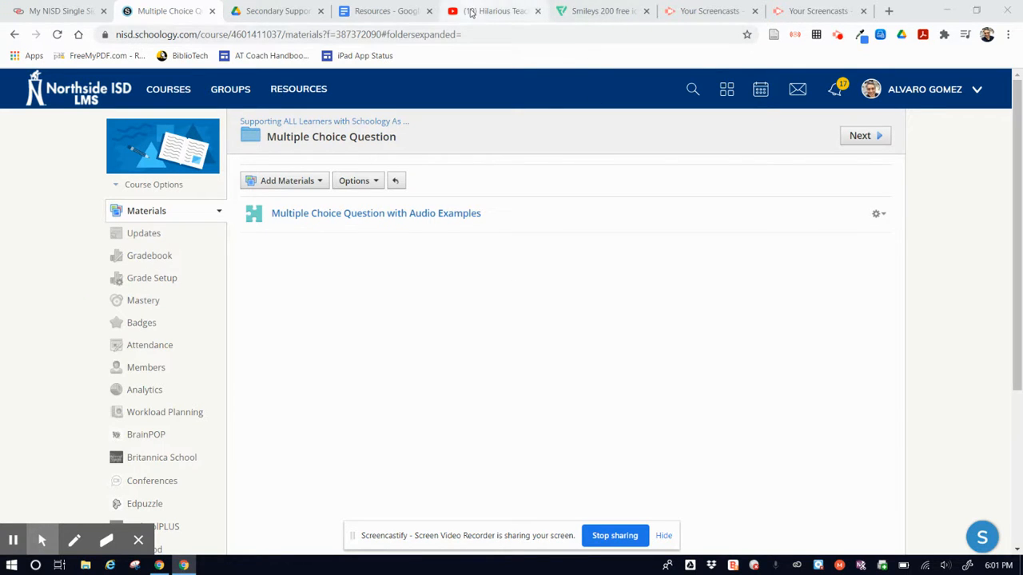
Step: Examine the Hilarious Teacher Technology in the Classroom page on YouTube and the emoji images in the desktop's png folder
left_click(489, 11)
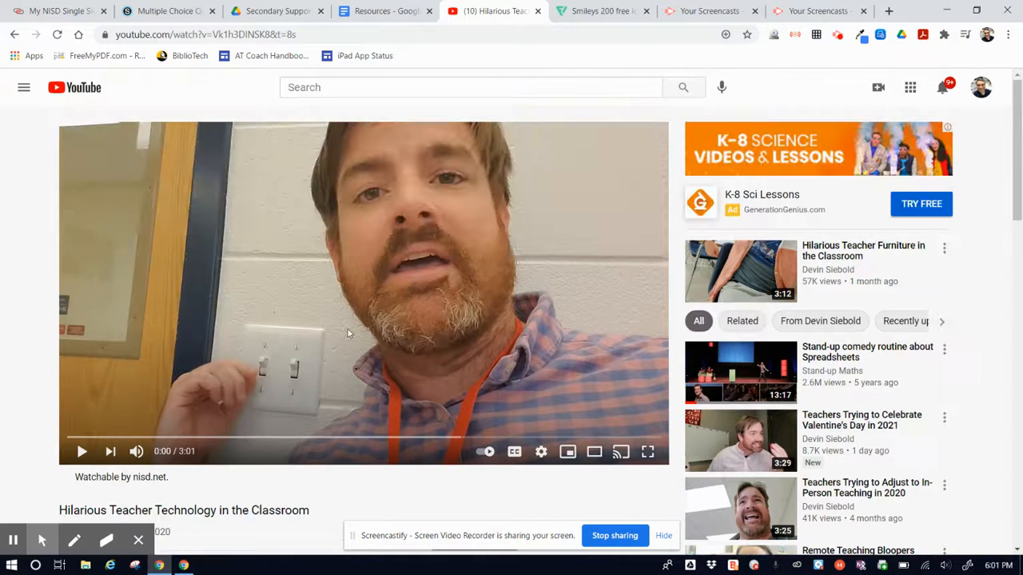
scroll(324, 367, "down", 1)
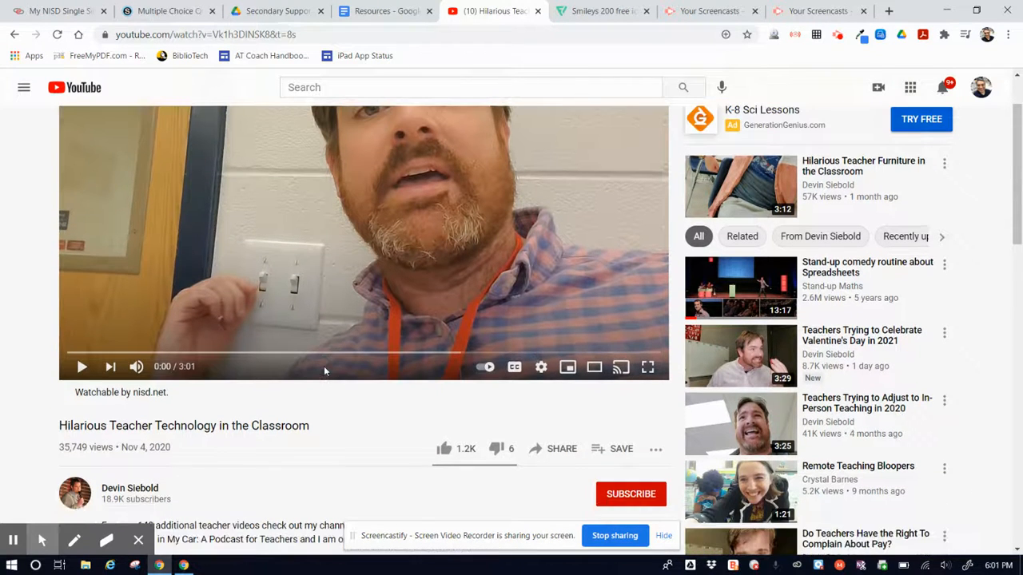
left_click(946, 11)
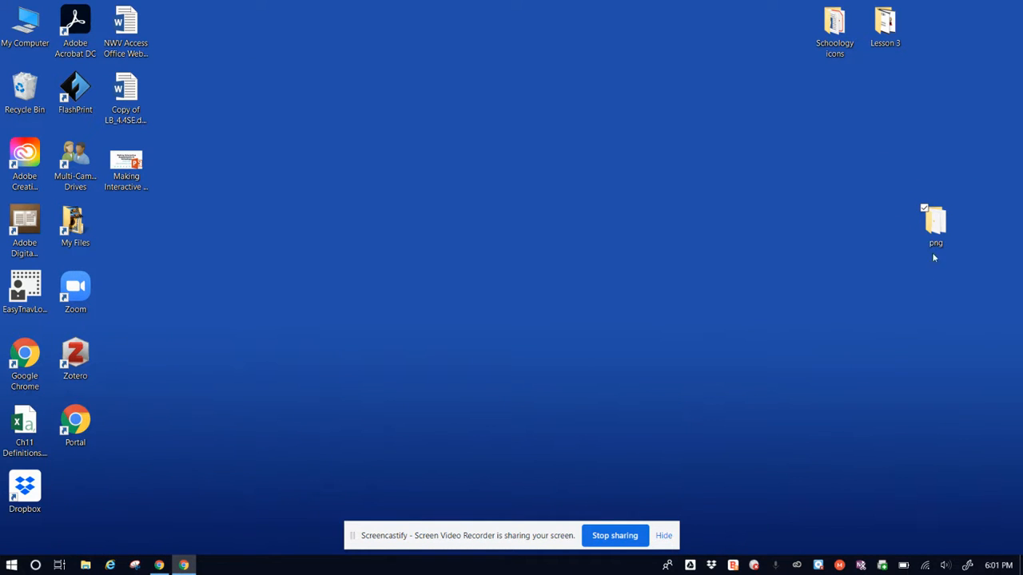
left_click(939, 237)
double_click(939, 236)
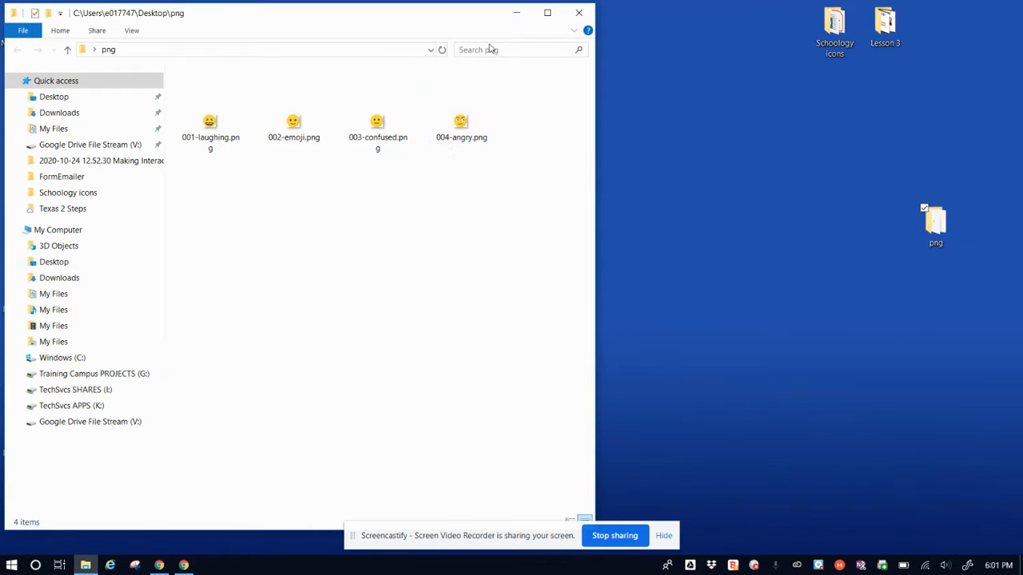
left_click(579, 12)
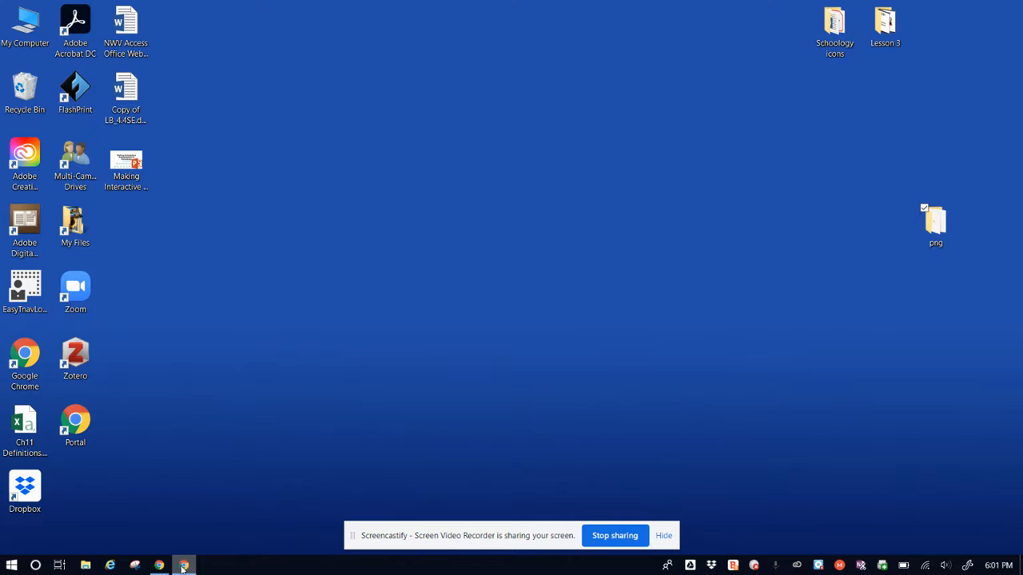
left_click(159, 565)
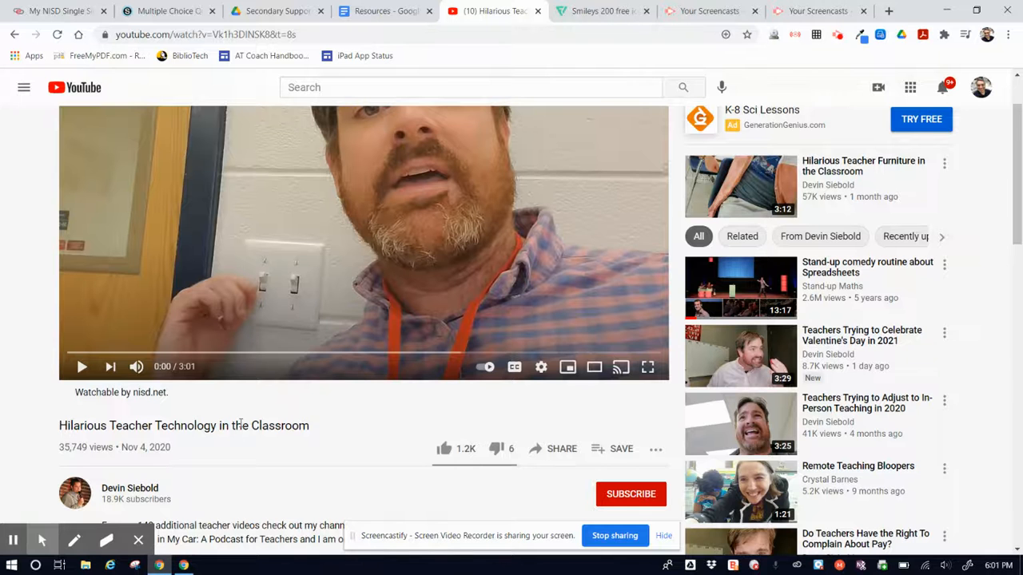
Step: In Schoology, start a new assessment in the Multiple Choice Question folder and name it "Example multiple choice"
left_click(165, 11)
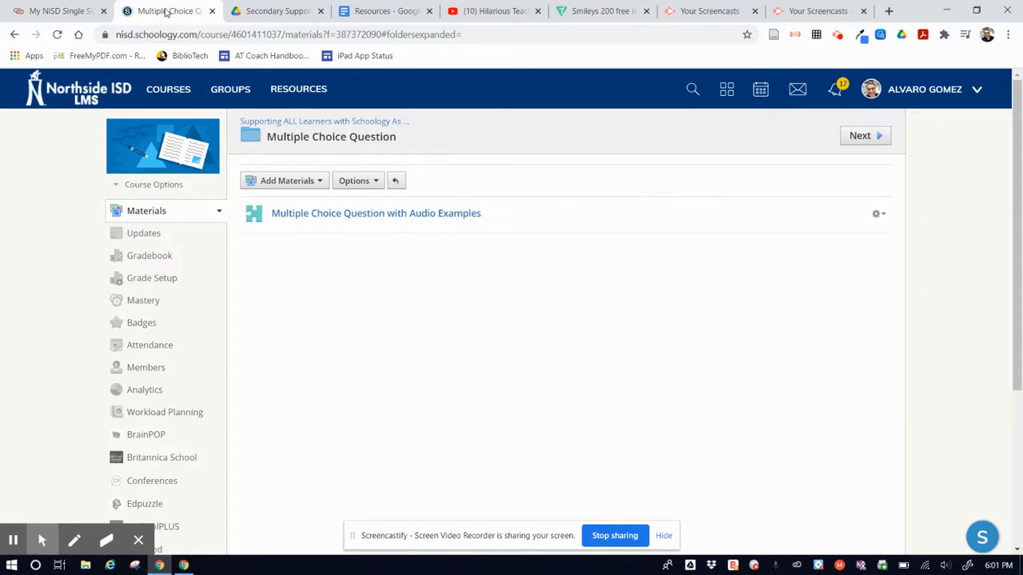
left_click(434, 199)
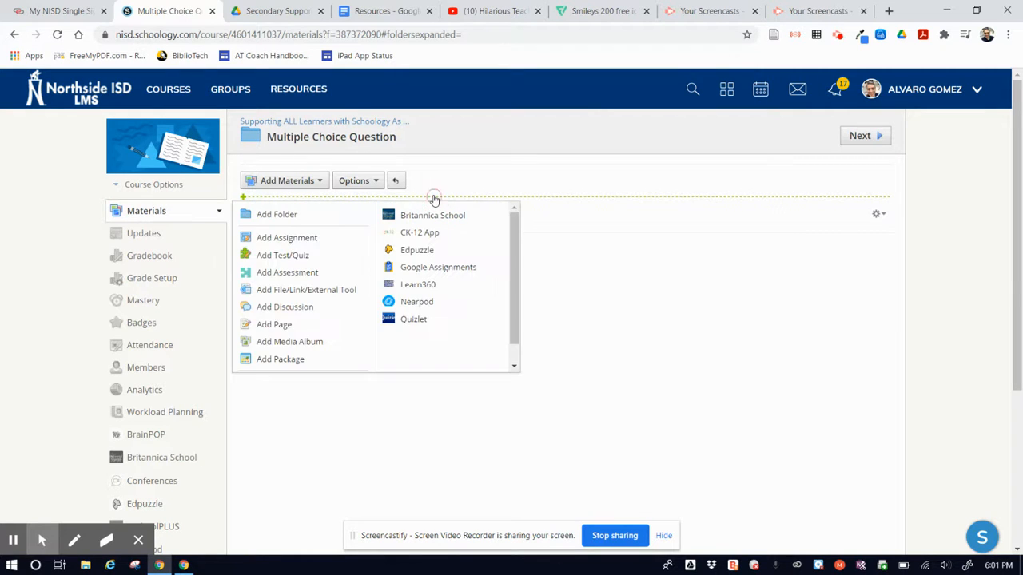
left_click(284, 274)
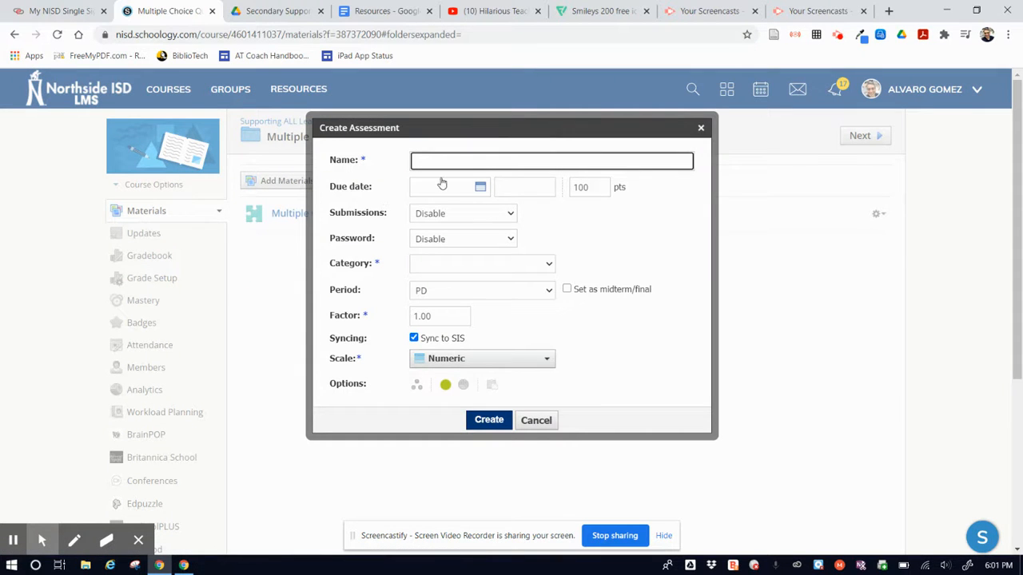
type("Example multiple choice")
Step: Enable submissions, set the category to (Ungraded), turn off Sync to SIS, and create the assessment
left_click(449, 213)
left_click(440, 234)
left_click(428, 267)
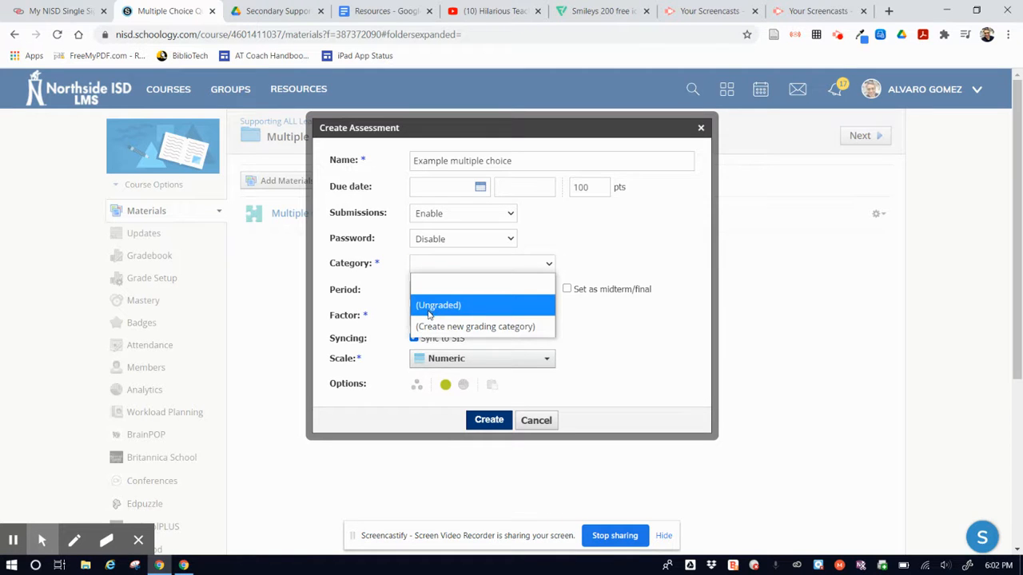
left_click(432, 305)
left_click(414, 338)
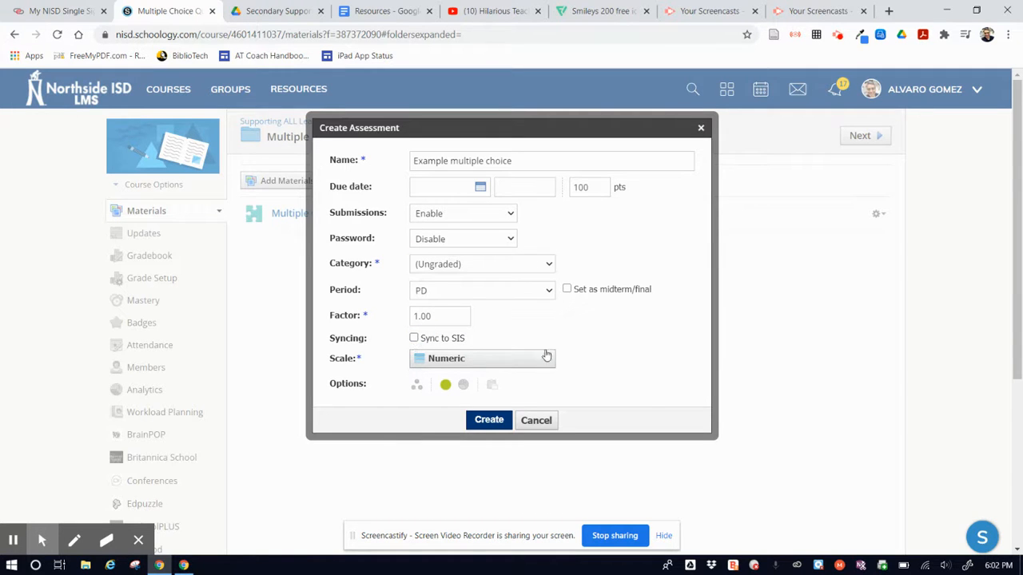
left_click(489, 420)
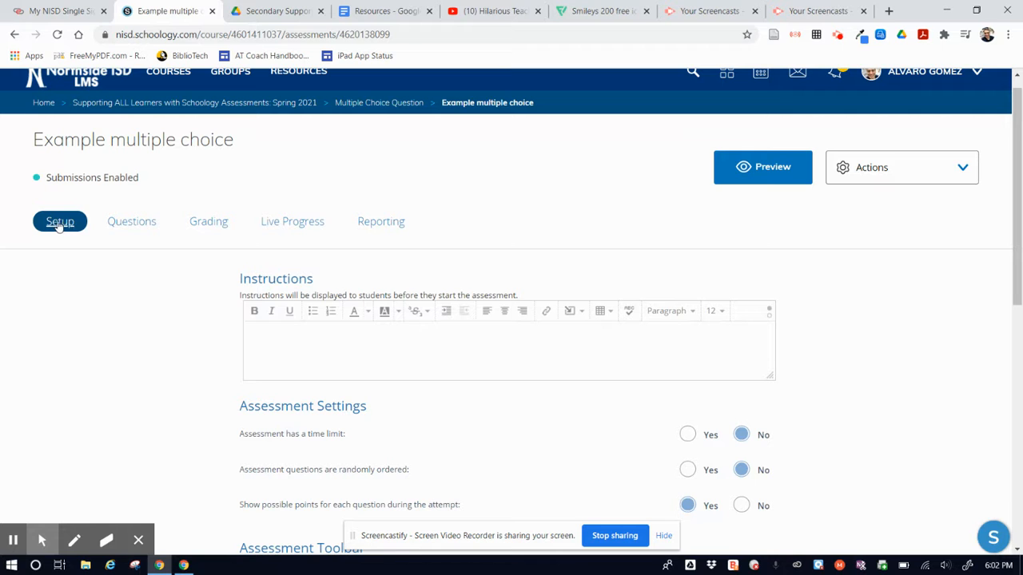
Step: Add a Multiple Choice item to the assessment's questions
scroll(255, 395, "down", 3)
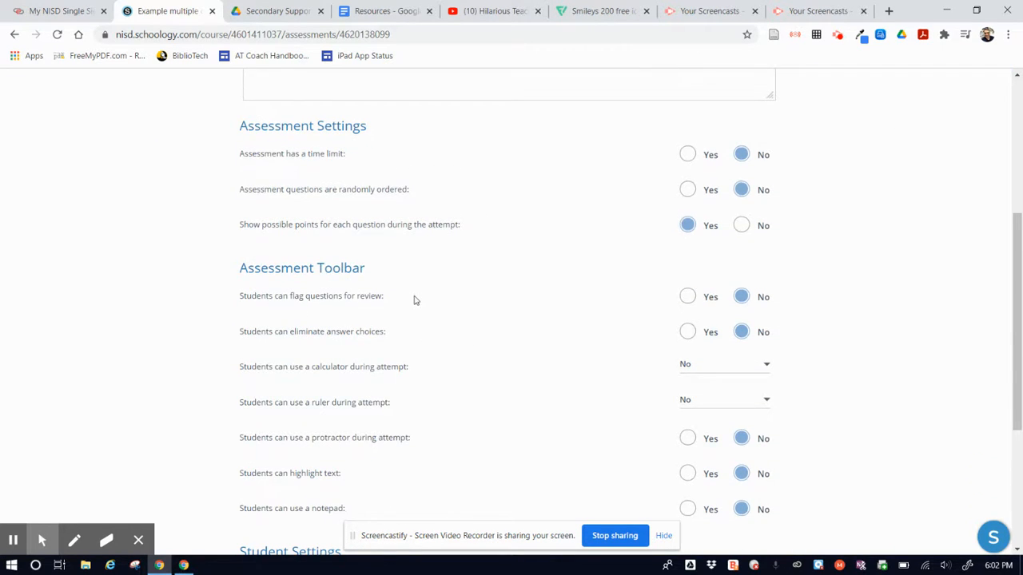
scroll(414, 300, "up", 3)
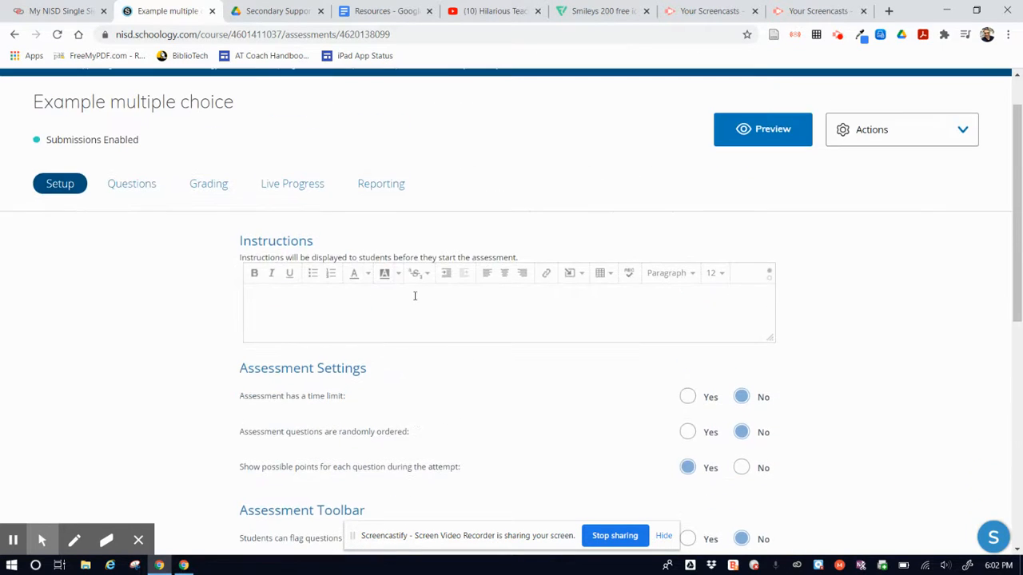
left_click(124, 187)
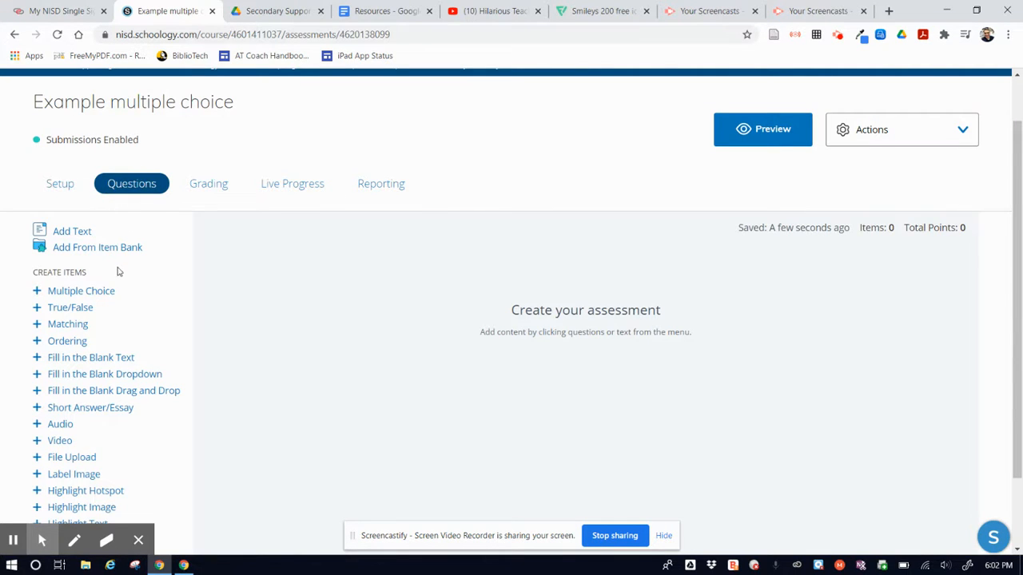
left_click(96, 294)
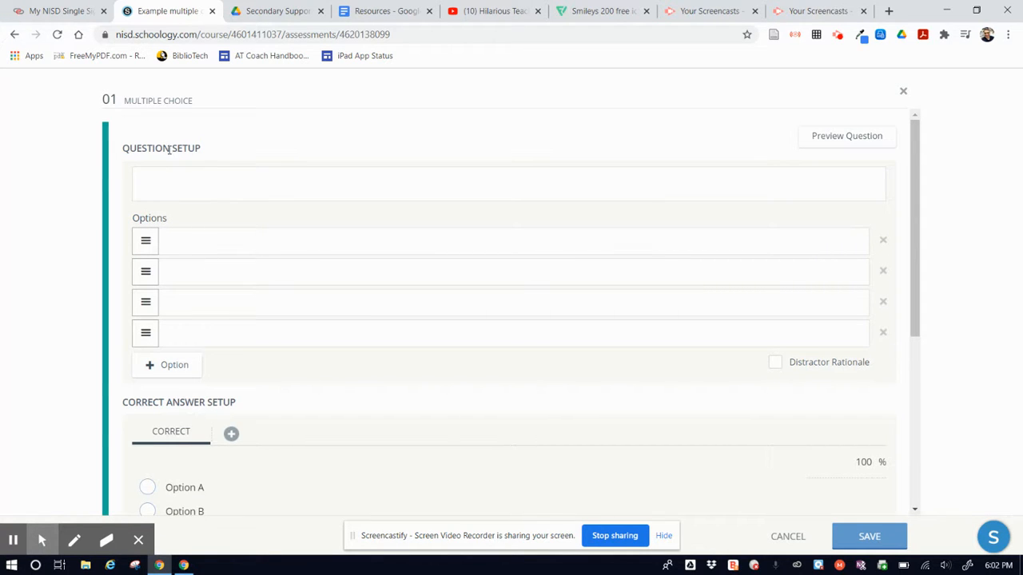
Step: Enter the question text "Watch the clip below then choose the emoji that matches what you thought." followed by a new line
left_click(265, 187)
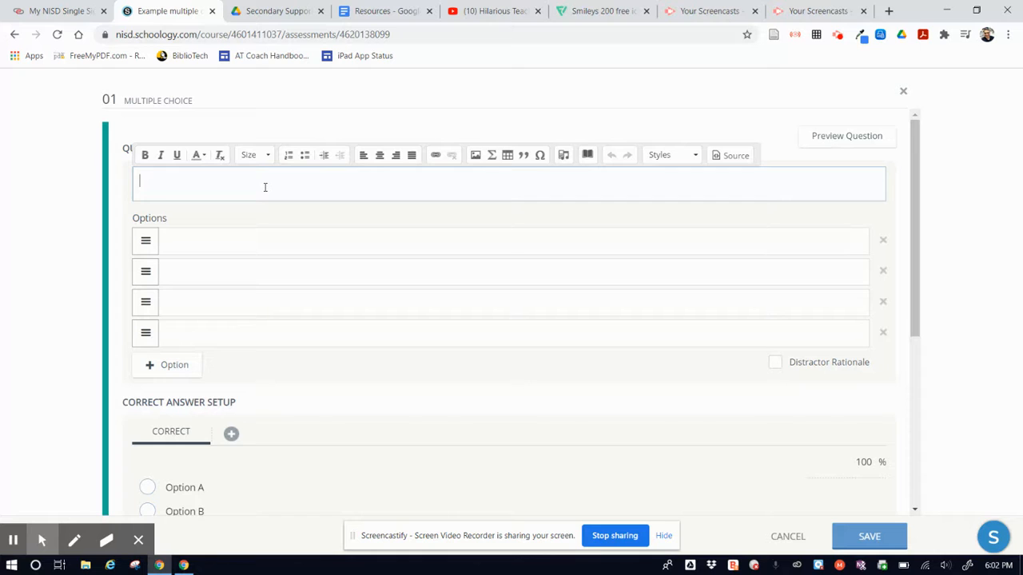
type("Watch the clip below then choose")
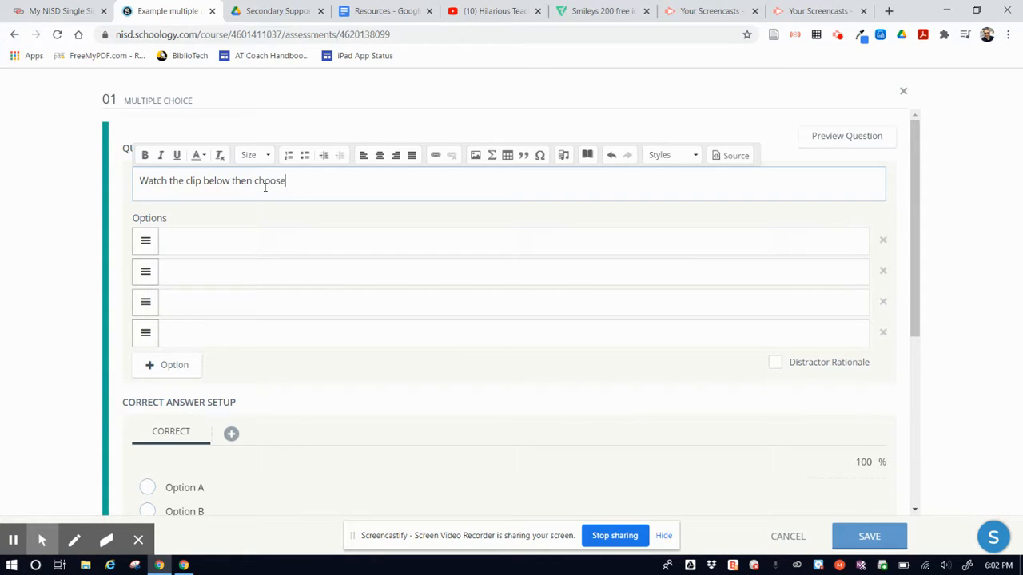
type(" the emoji that matches what you thought")
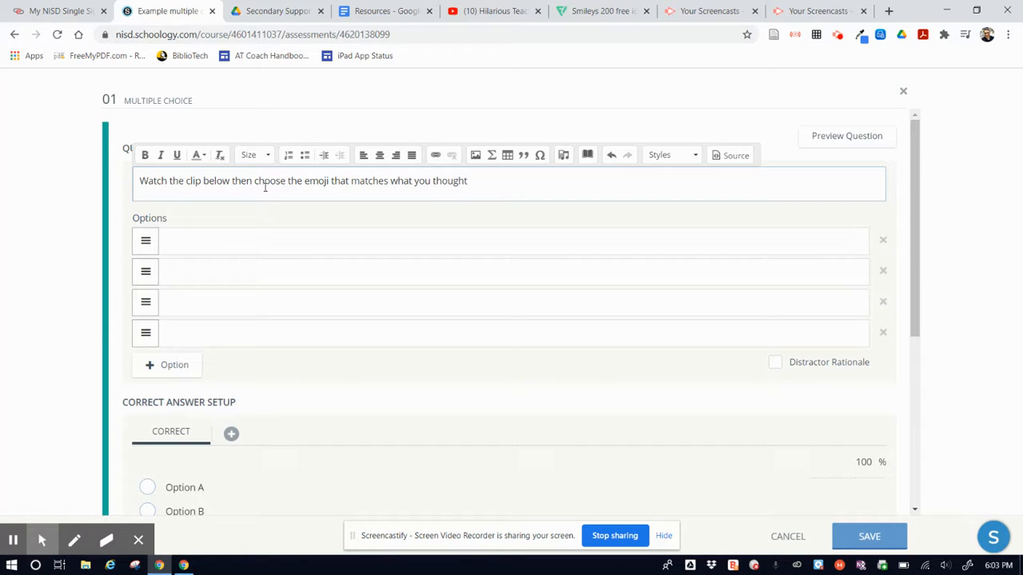
type(".")
key("Return")
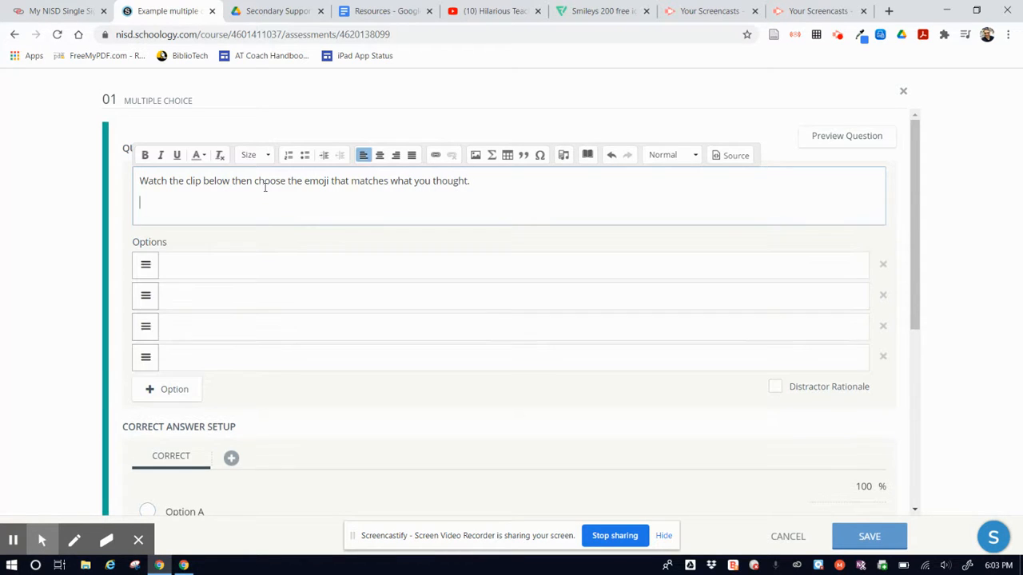
Step: Switch to YouTube and copy the share link of Hilarious Teacher Technology in the Classroom without a start time
left_click(485, 14)
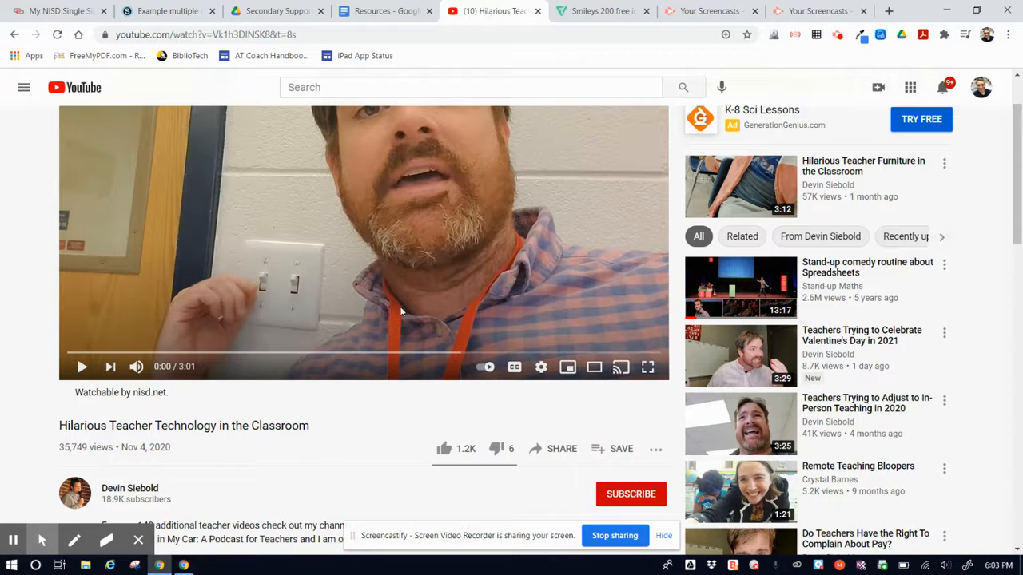
left_click(552, 455)
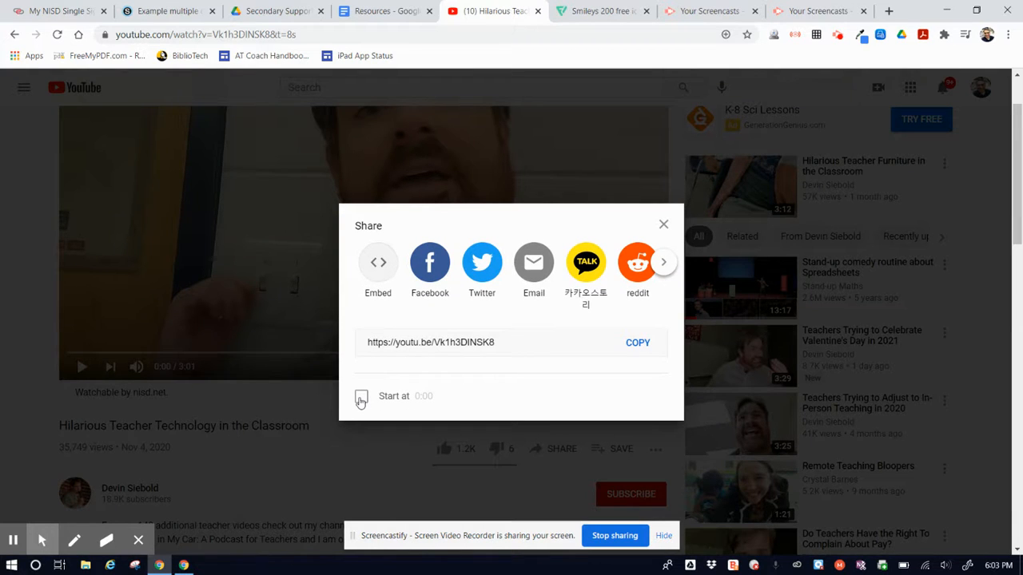
left_click(361, 399)
left_click(362, 396)
left_click(643, 346)
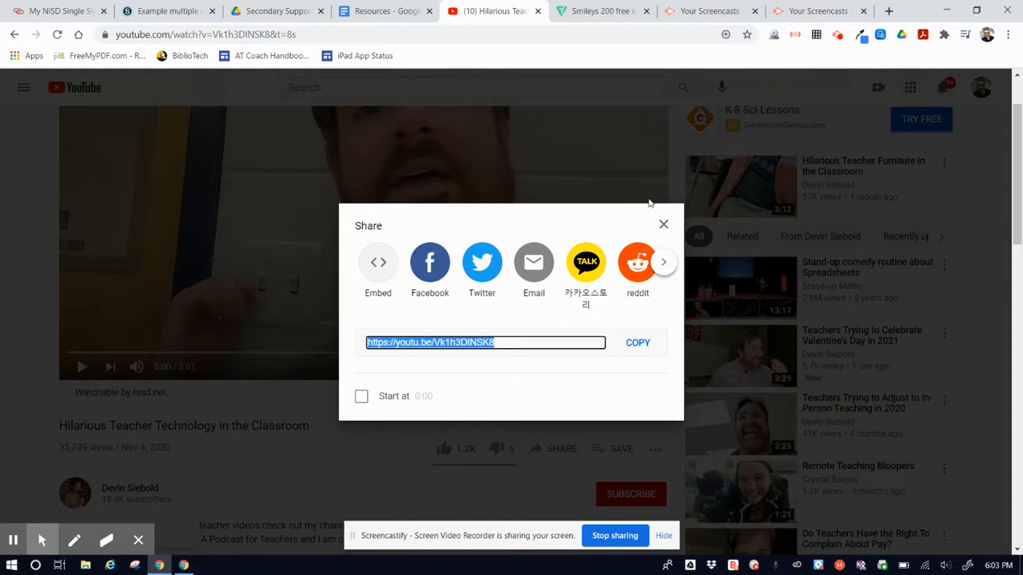
left_click(663, 227)
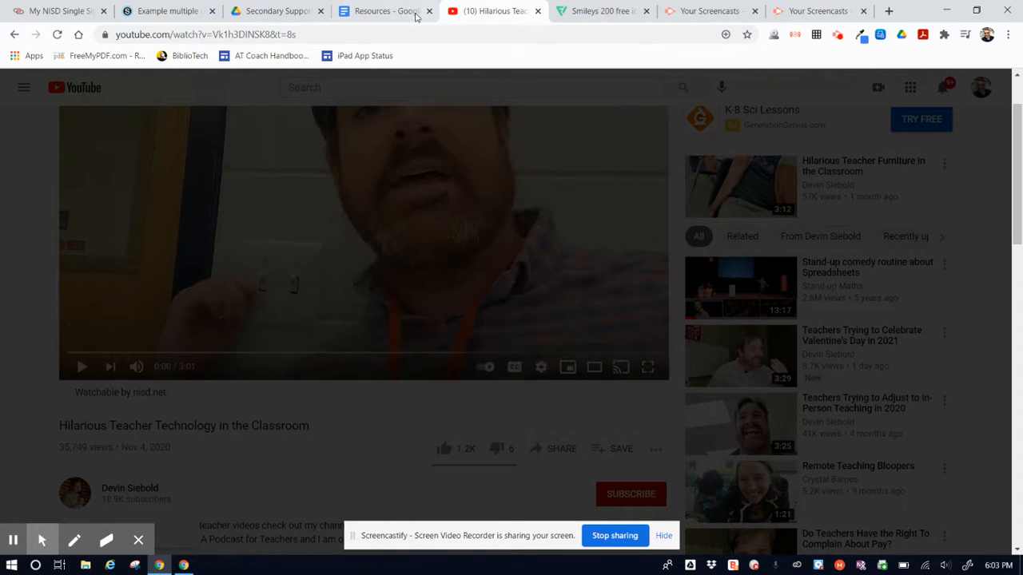
left_click(167, 11)
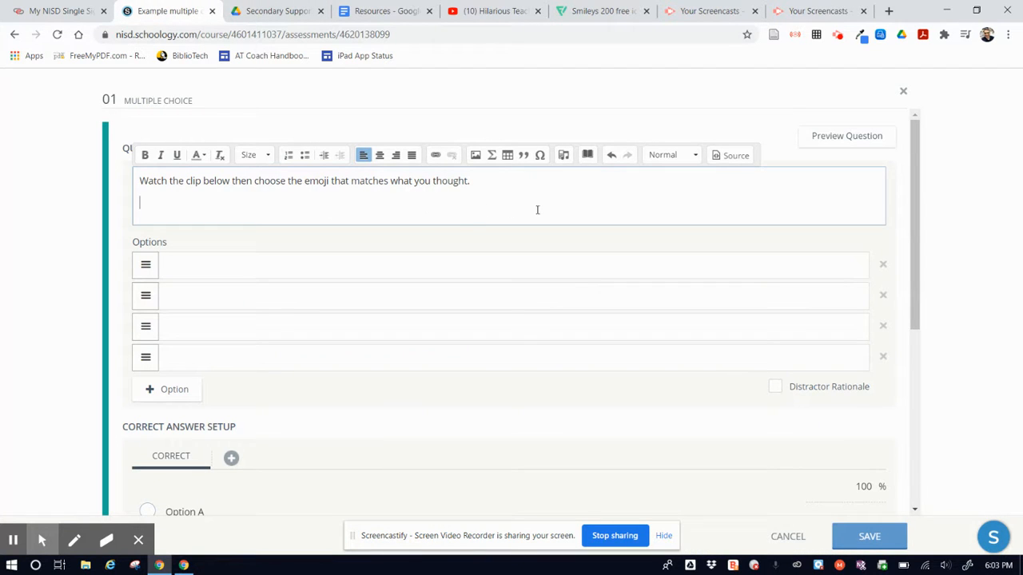
left_click(563, 157)
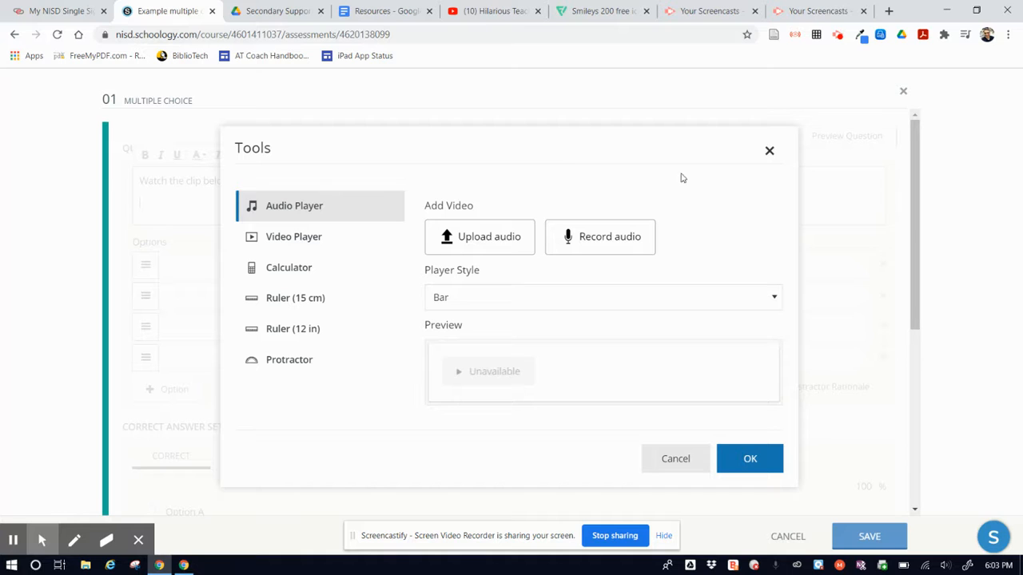
left_click(294, 238)
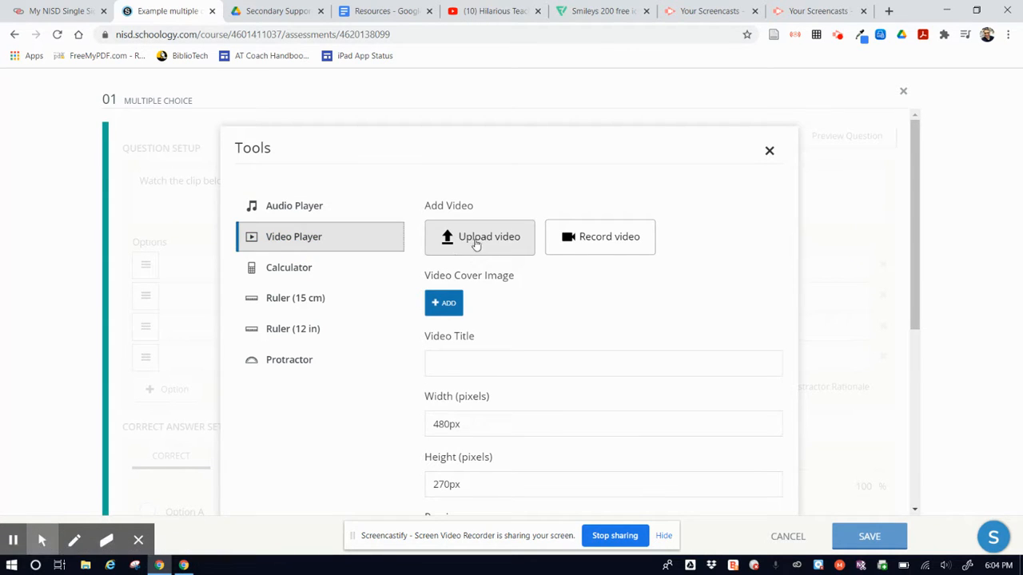
left_click(477, 243)
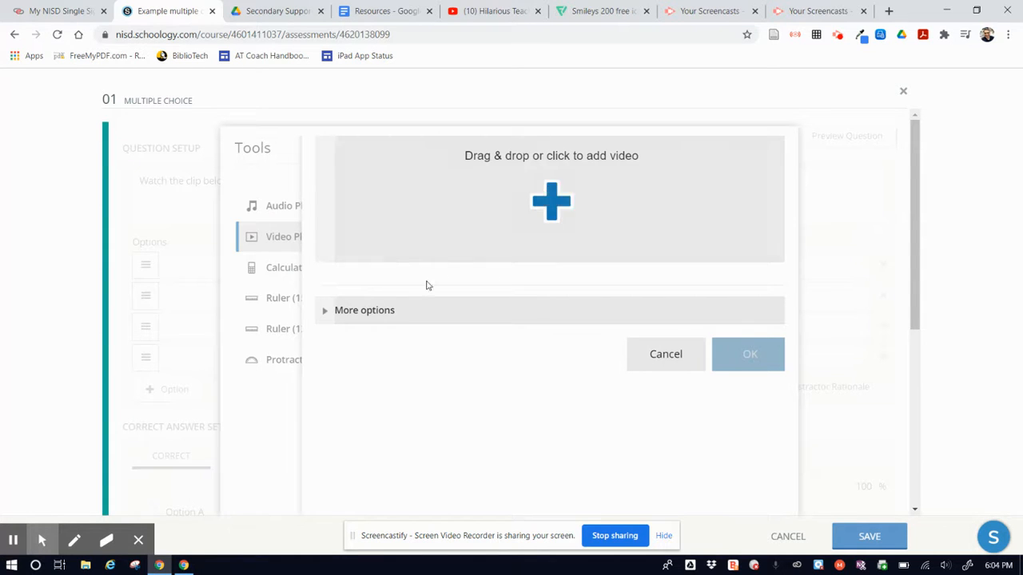
left_click(369, 312)
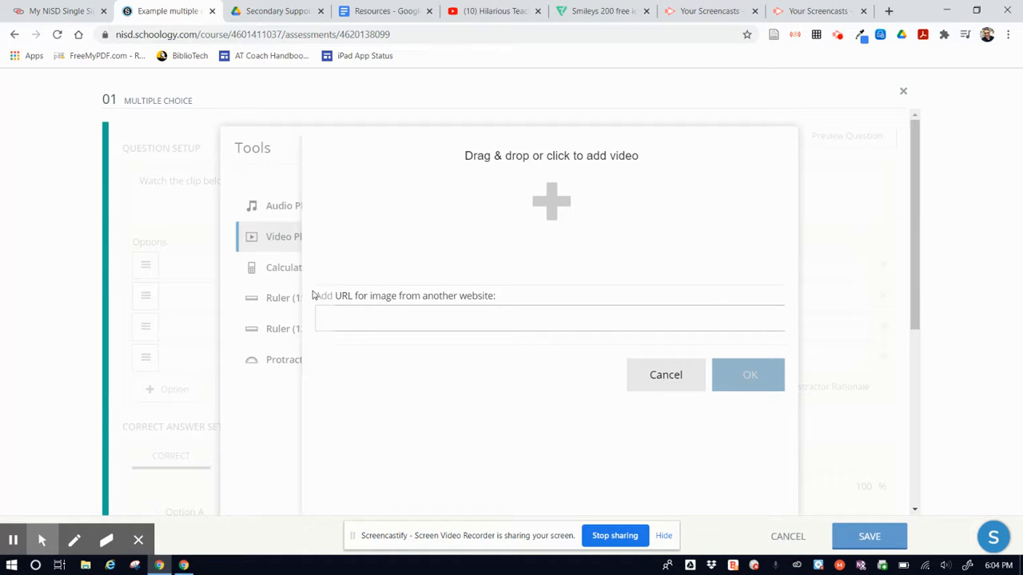
left_click(403, 322)
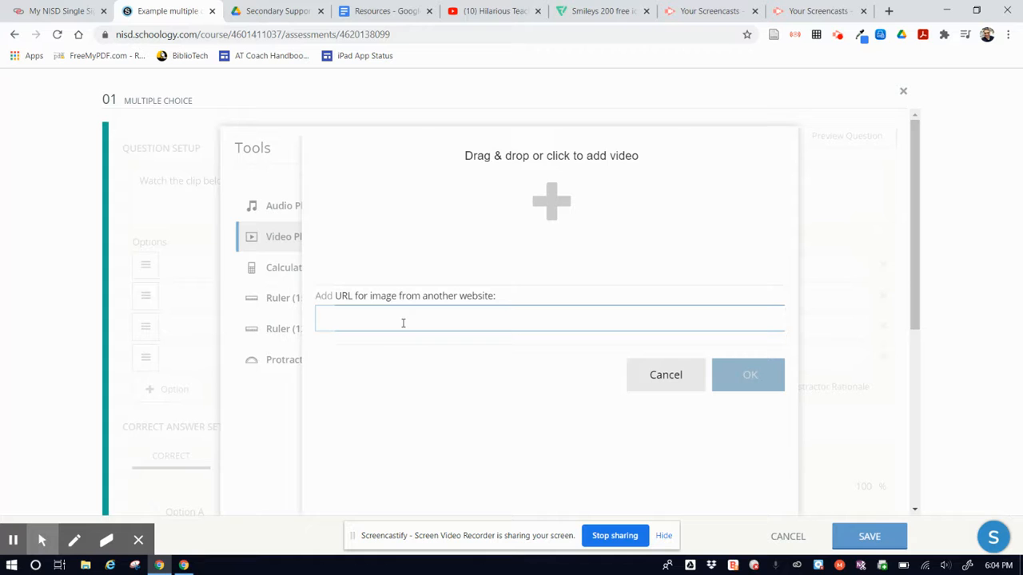
key("ctrl+v")
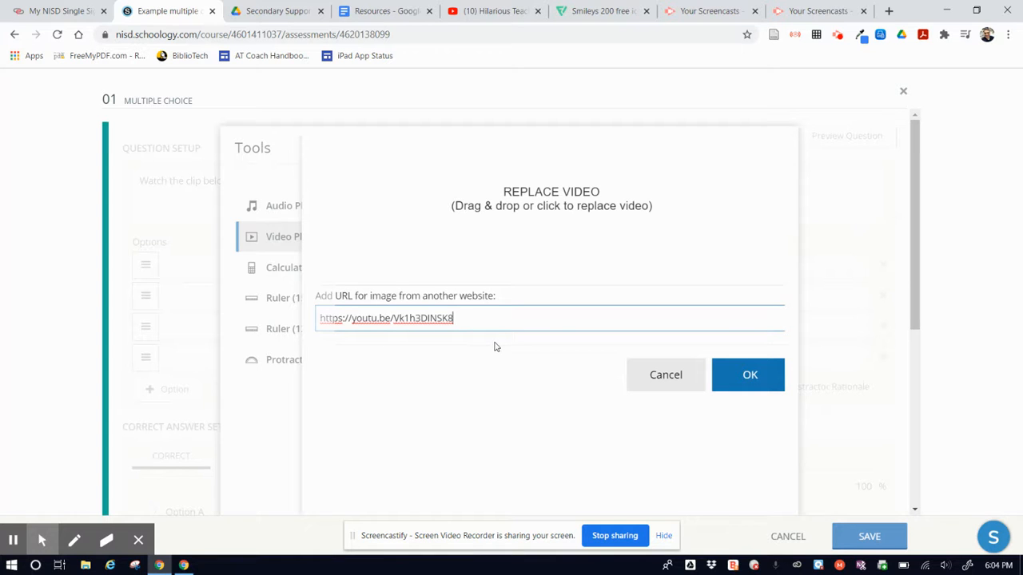
left_click(746, 377)
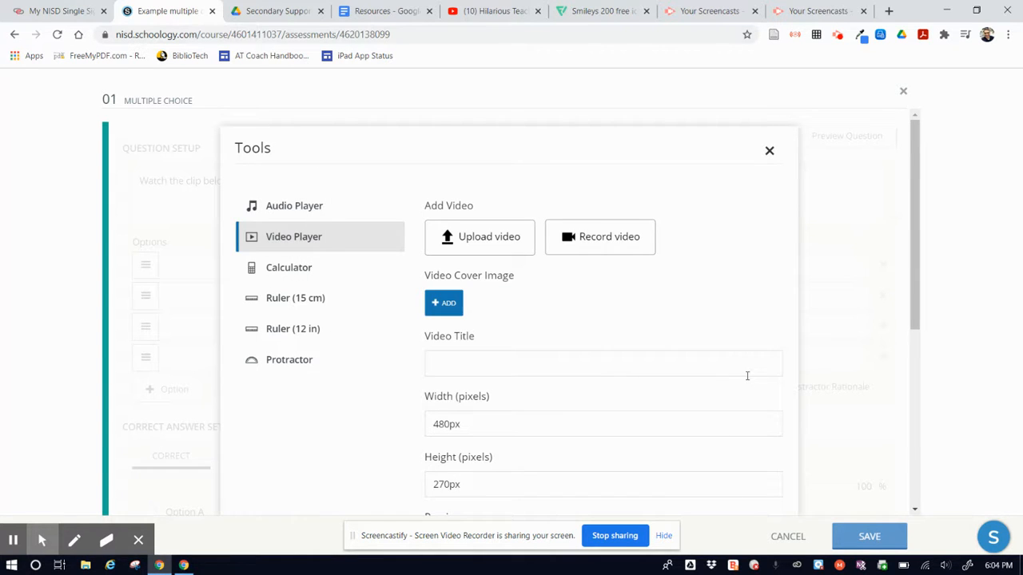
Step: Check the video preview and insert the player below the question text, keeping the 480px by 270px size
scroll(617, 326, "down", 3)
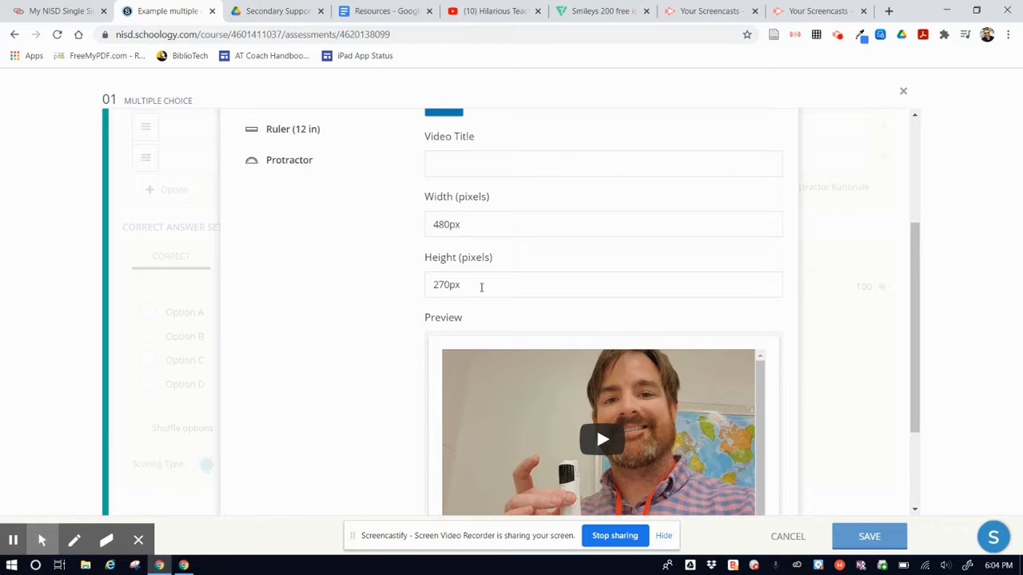
scroll(481, 287, "down", 2)
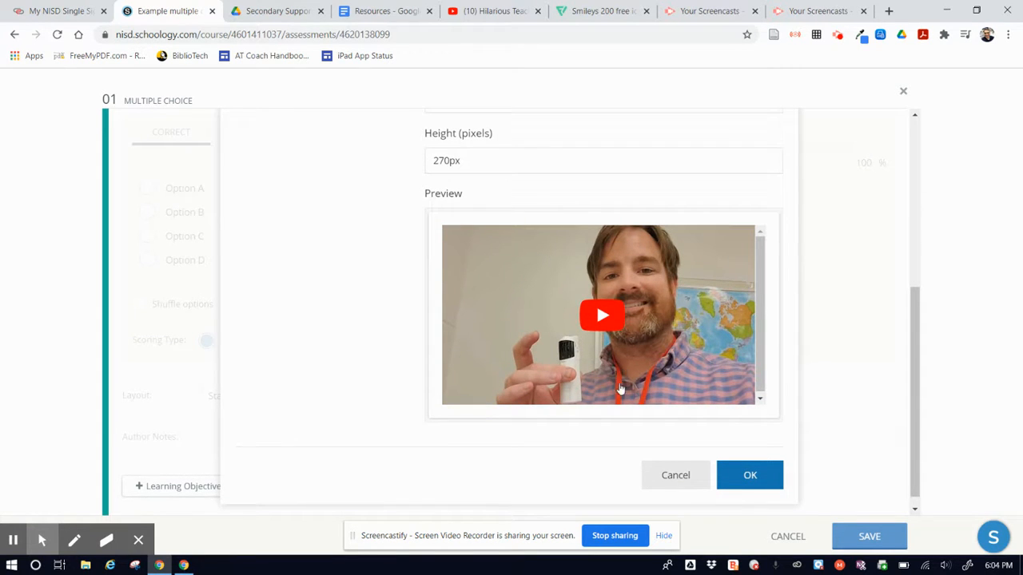
scroll(620, 384, "up", 3)
scroll(618, 398, "down", 3)
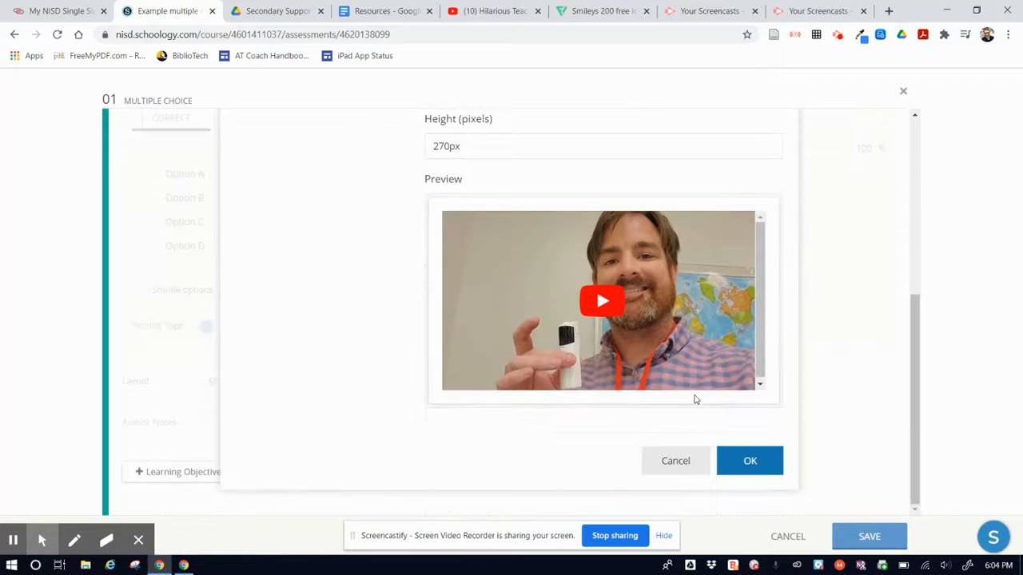
left_click(752, 462)
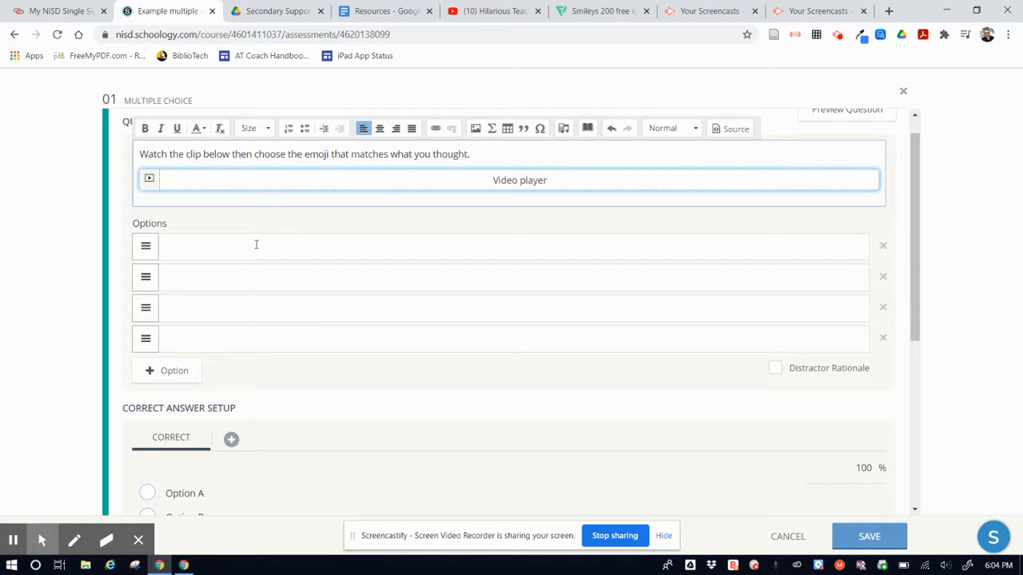
Step: Start inserting an image in the first answer option and arrange the browser side by side with the desktop's png folder
left_click(296, 254)
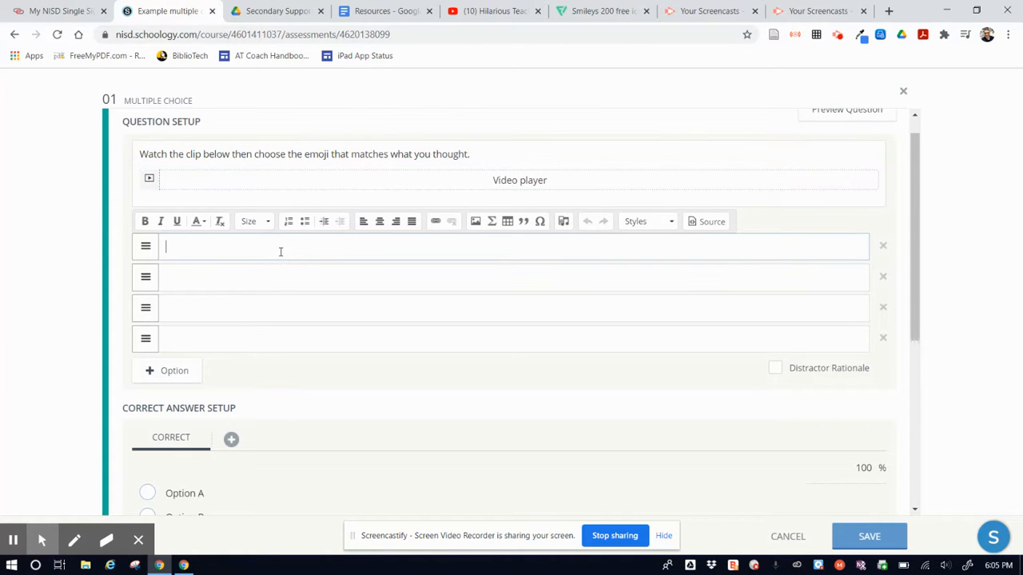
left_click(477, 223)
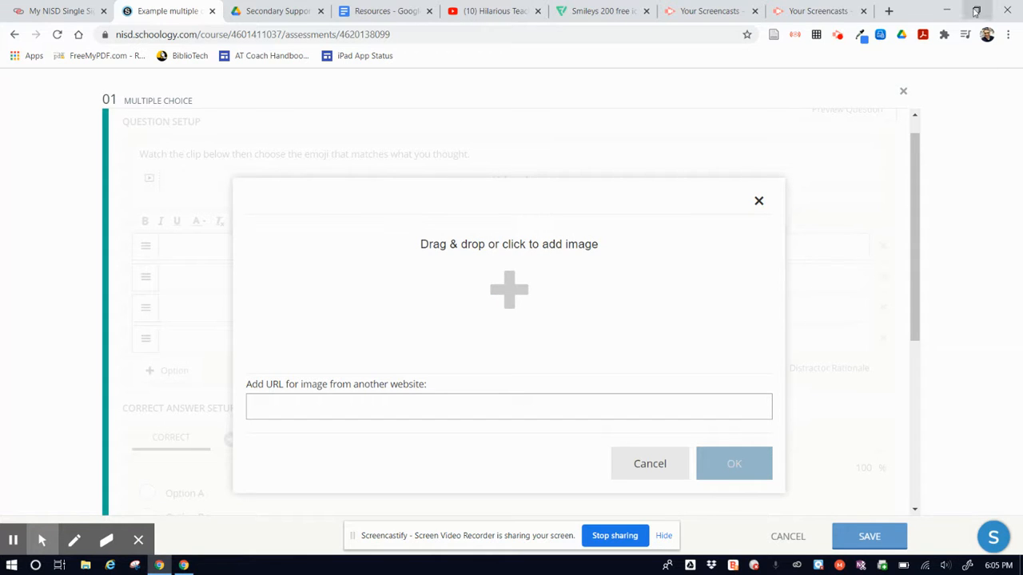
left_click(977, 11)
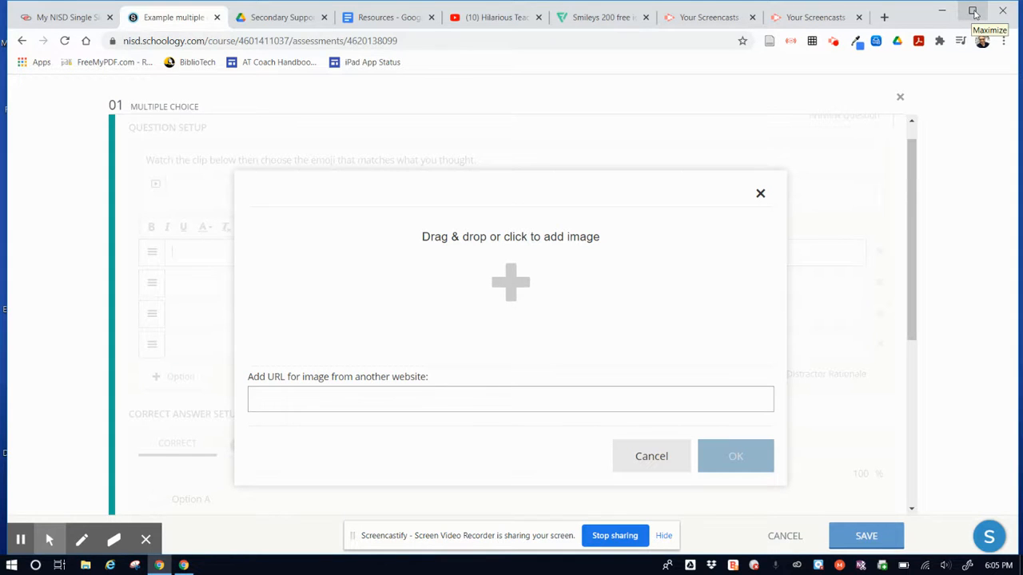
left_click(975, 13)
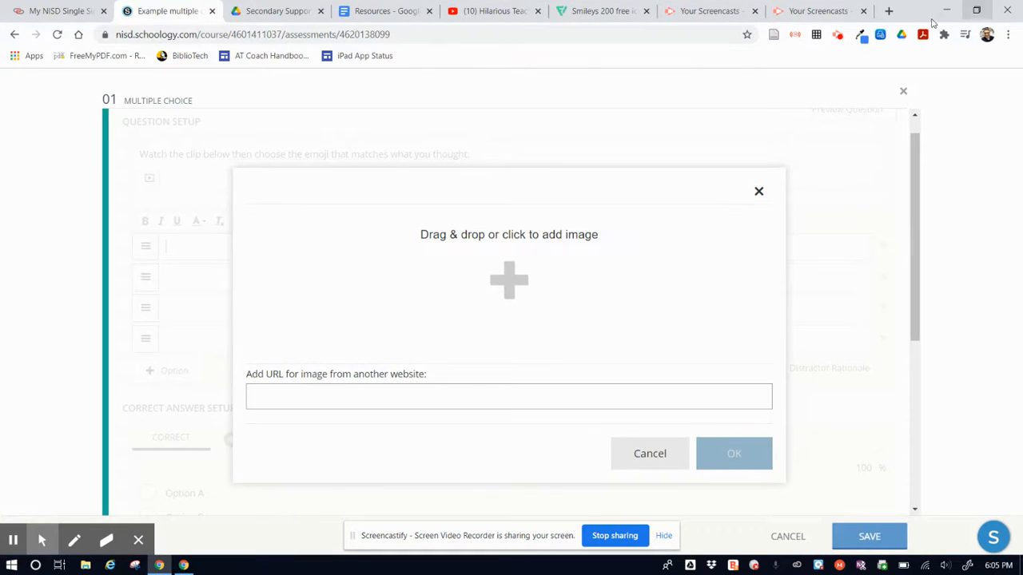
left_click(977, 11)
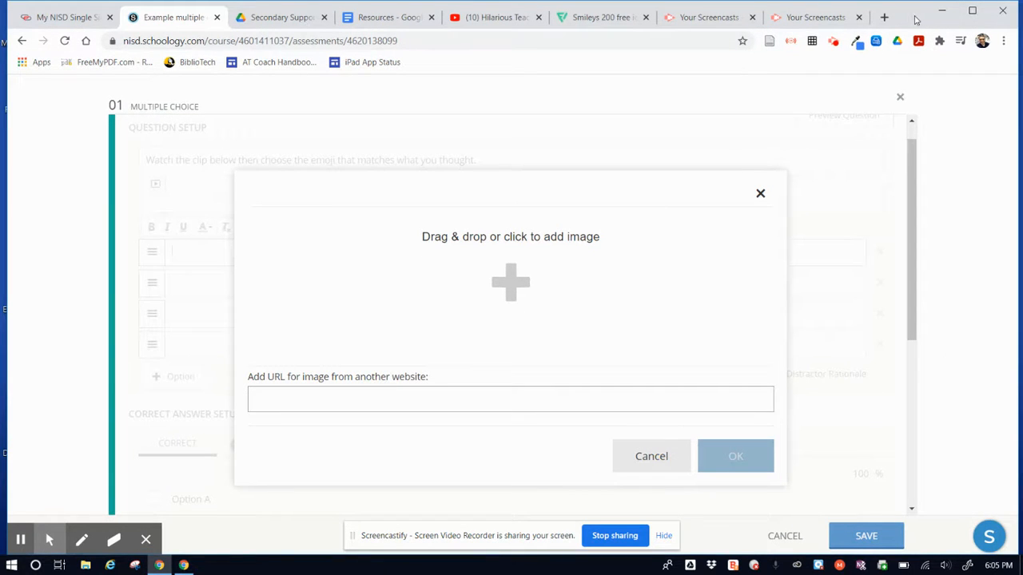
left_click_drag(916, 19, 3, 80)
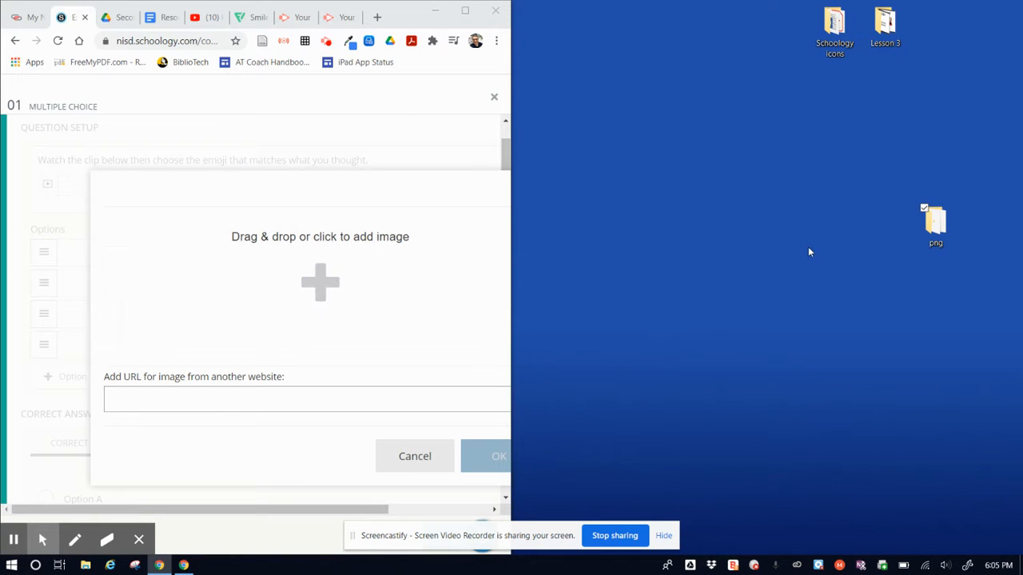
double_click(935, 230)
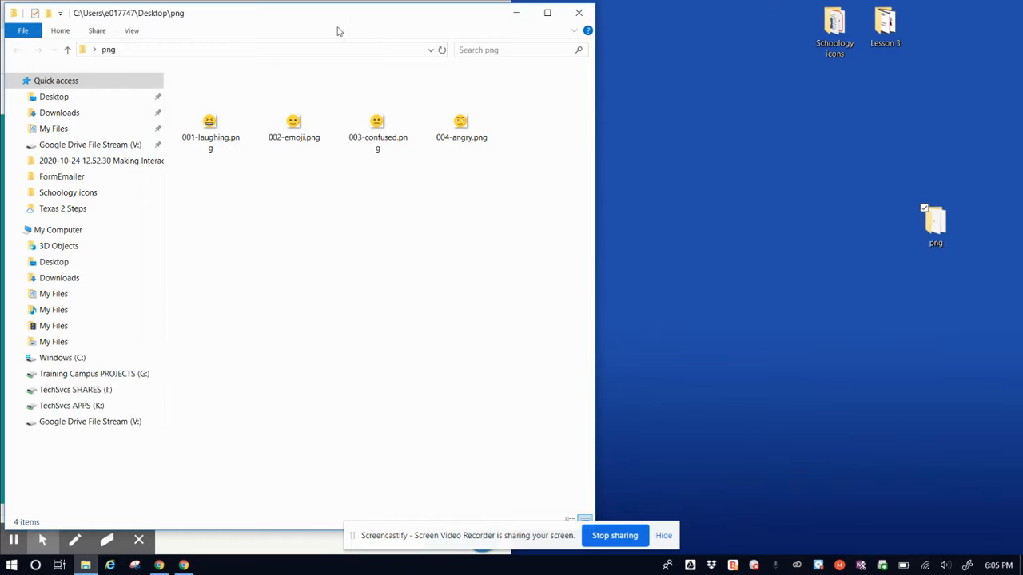
left_click_drag(359, 13, 1022, 88)
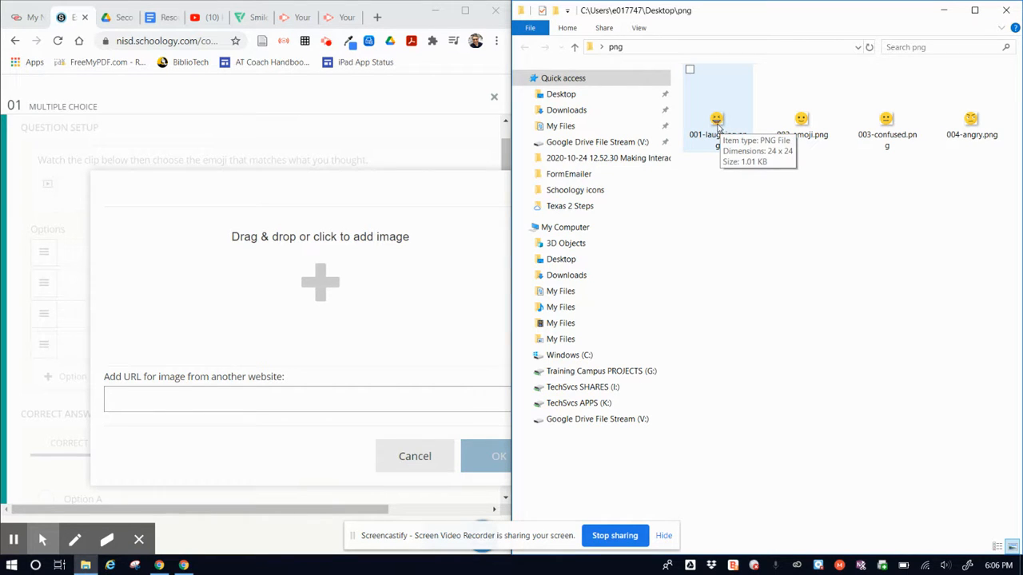
Step: Upload 001-laughing.png from the png folder as the first option's image and widen the browser window
left_click_drag(725, 124, 291, 299)
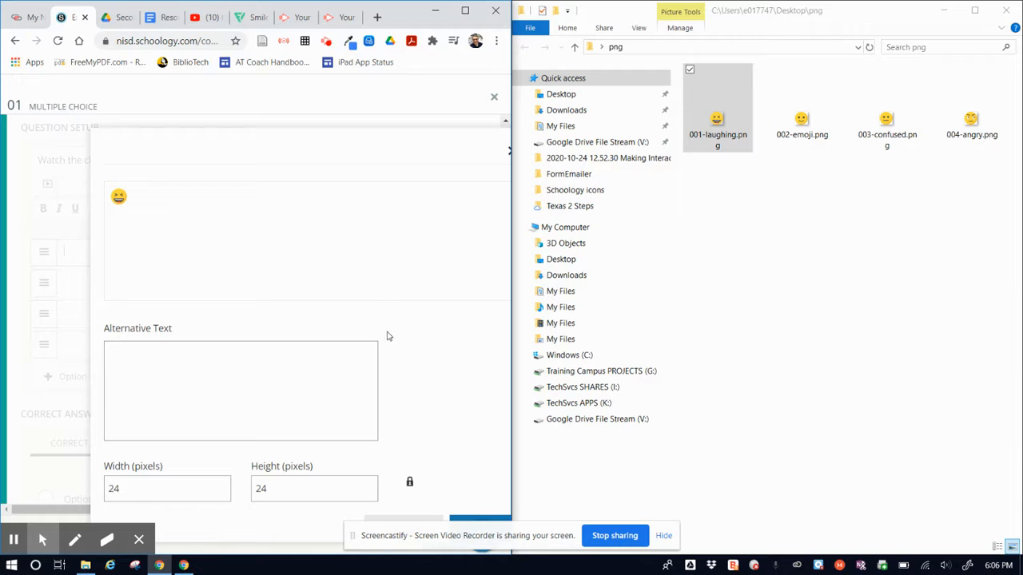
mouse_move(514, 339)
left_click_drag(514, 339, 705, 339)
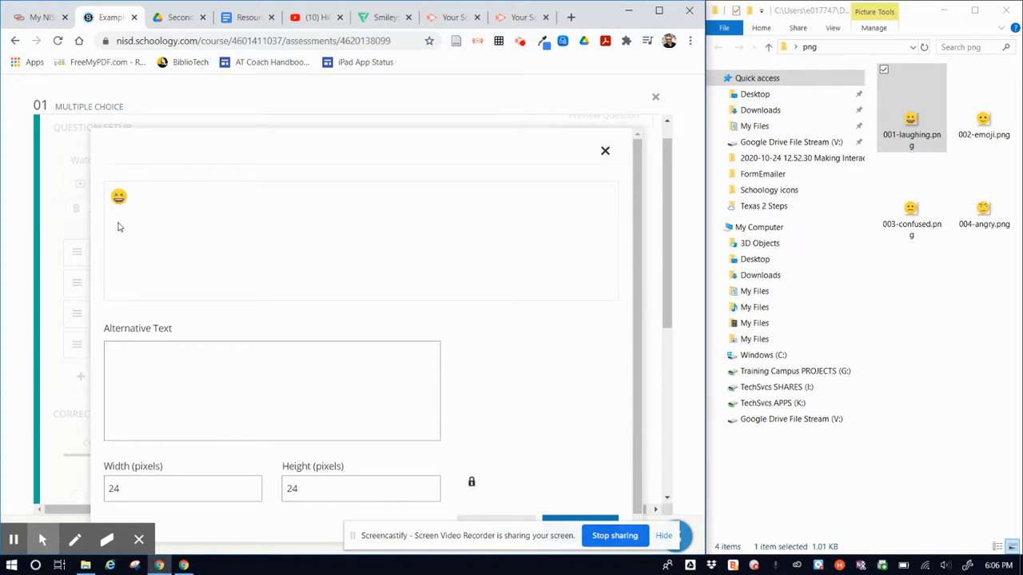
Step: Try entering "laughing" as the emoji image's alternative text and clear the text again
scroll(300, 257, "down", 1)
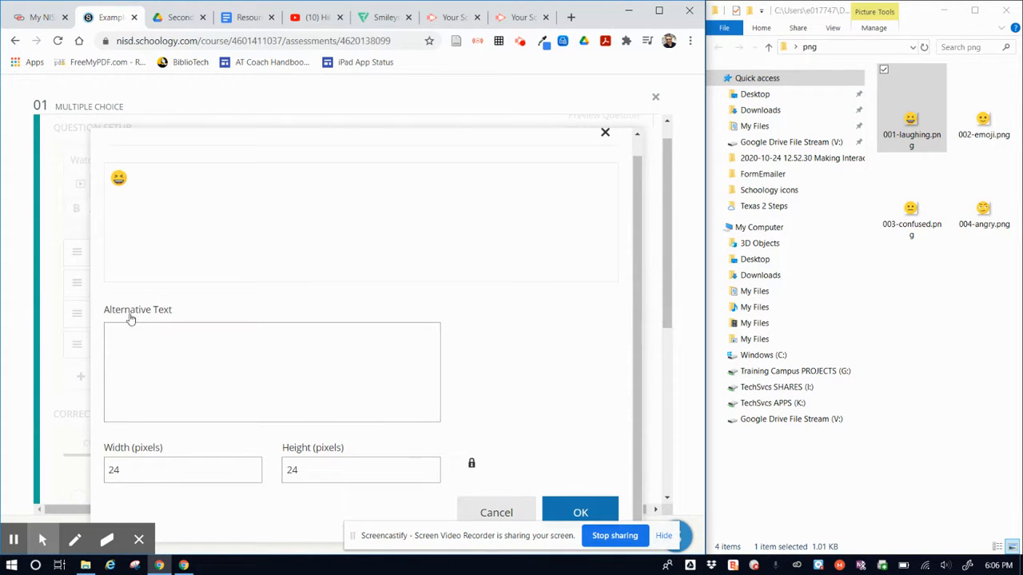
left_click(185, 354)
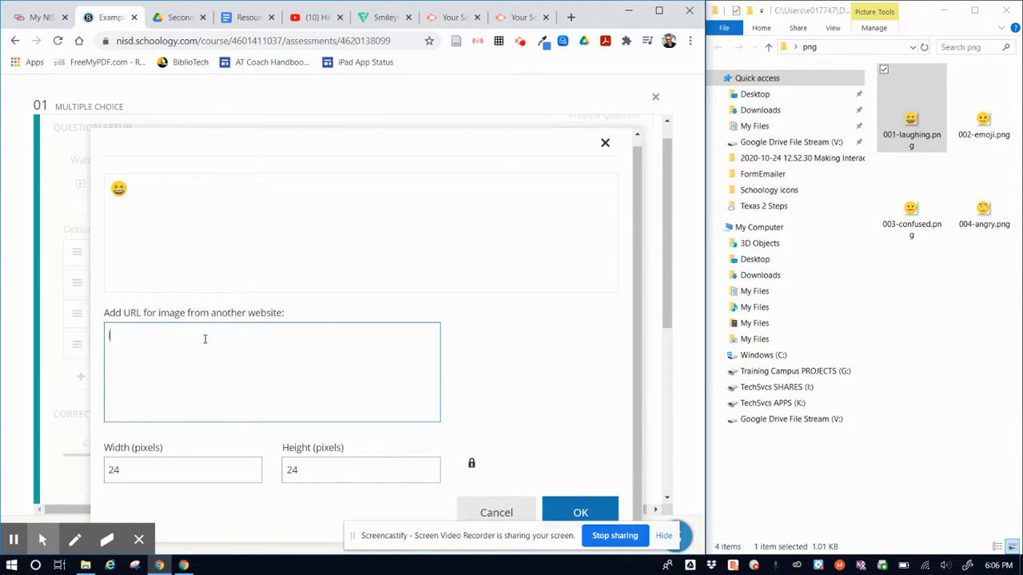
type("gh")
key("BackSpace")
key("BackSpace")
type("a")
key("BackSpace")
key("BackSpace")
type("aughing")
scroll(206, 349, "up", 1)
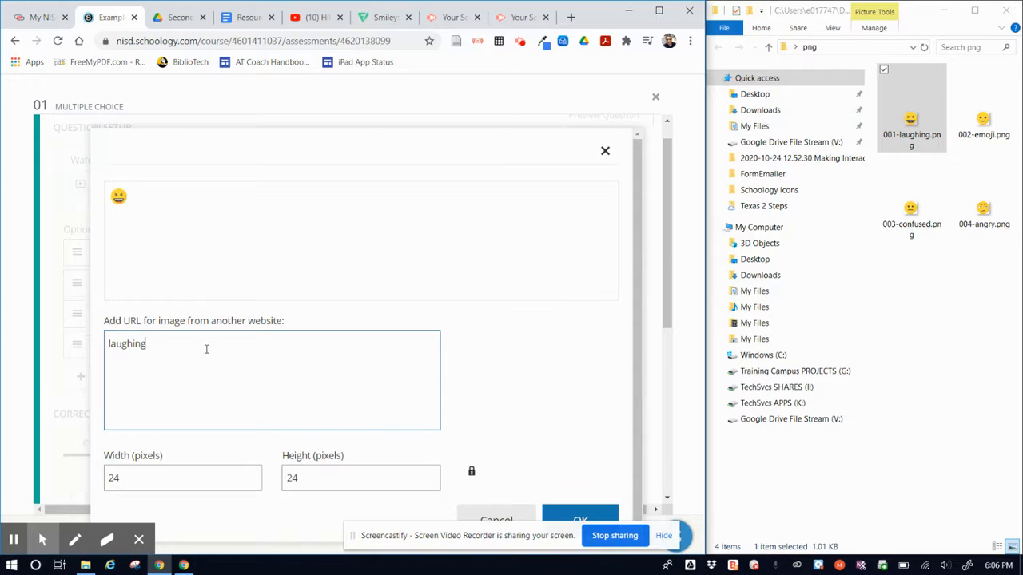
double_click(147, 347)
key("BackSpace")
Step: Insert the laughing emoji into the first answer option at 24 by 24 pixels without alternative text
left_click(491, 388)
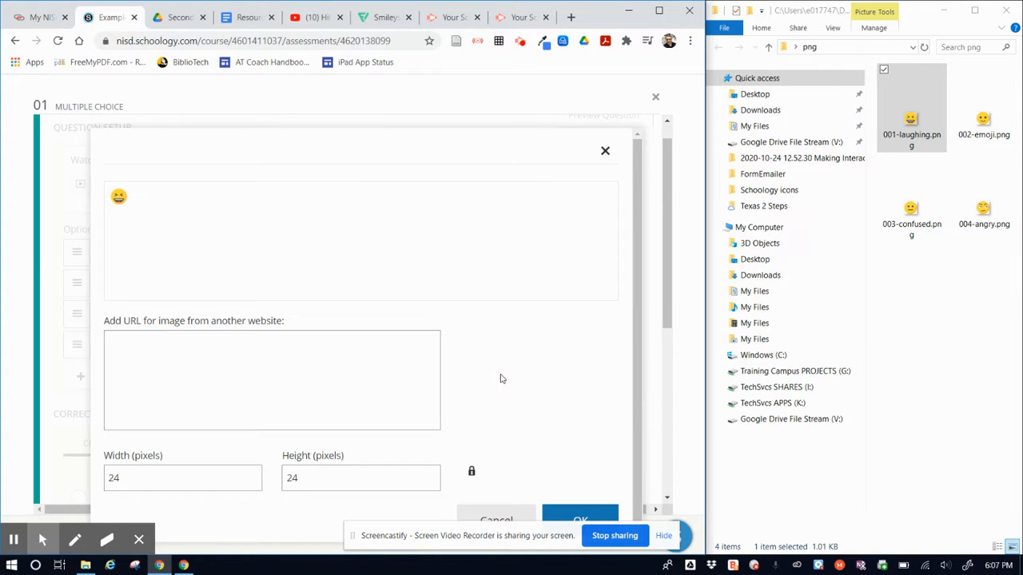
scroll(502, 379, "down", 1)
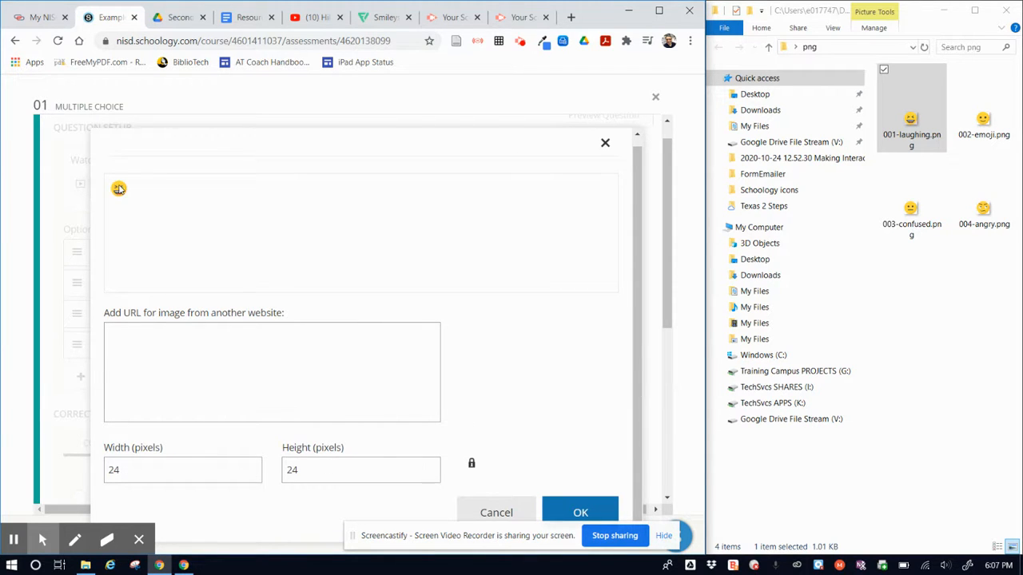
left_click(583, 512)
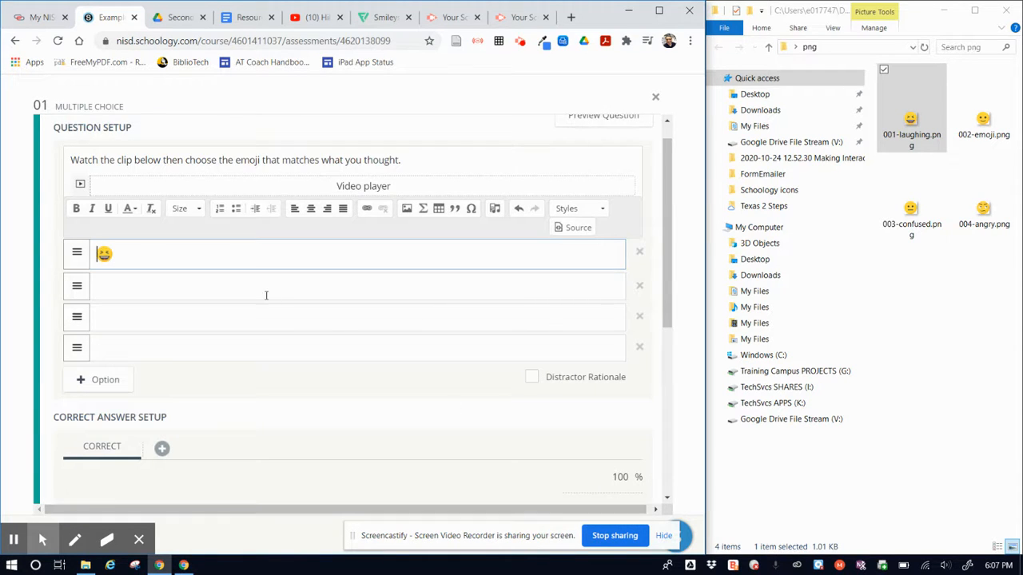
Step: Insert 002-emoji.png into the second answer option with the alternative text "Smiling"
left_click(134, 289)
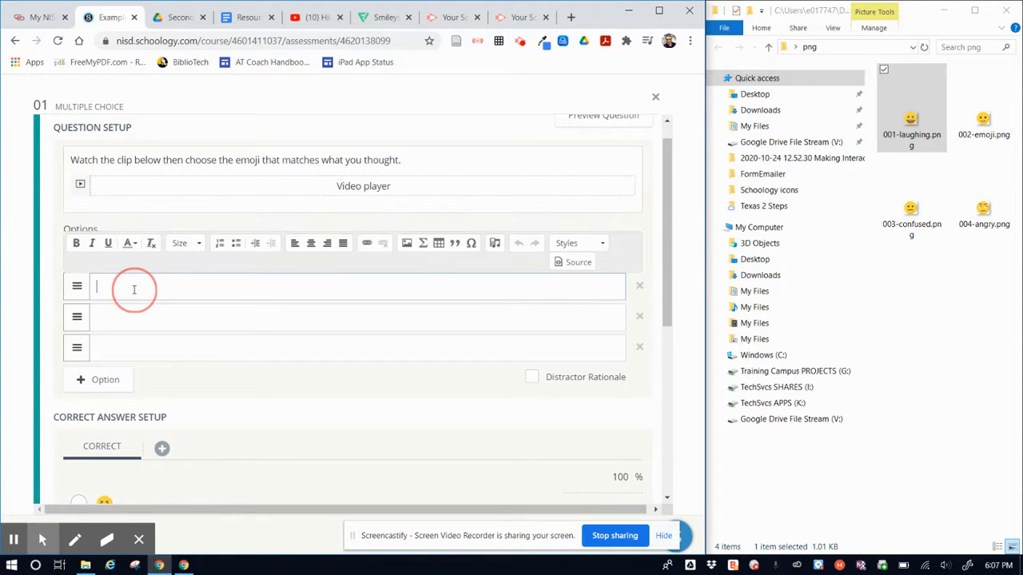
left_click(406, 245)
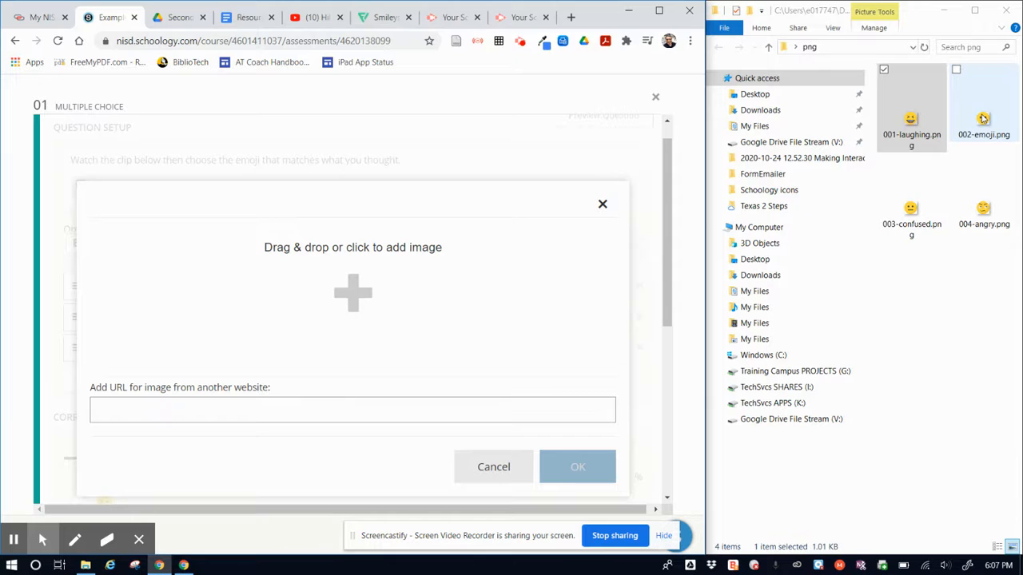
mouse_move(983, 118)
left_mouse_down()
mouse_move(458, 351)
mouse_move(337, 307)
left_mouse_up()
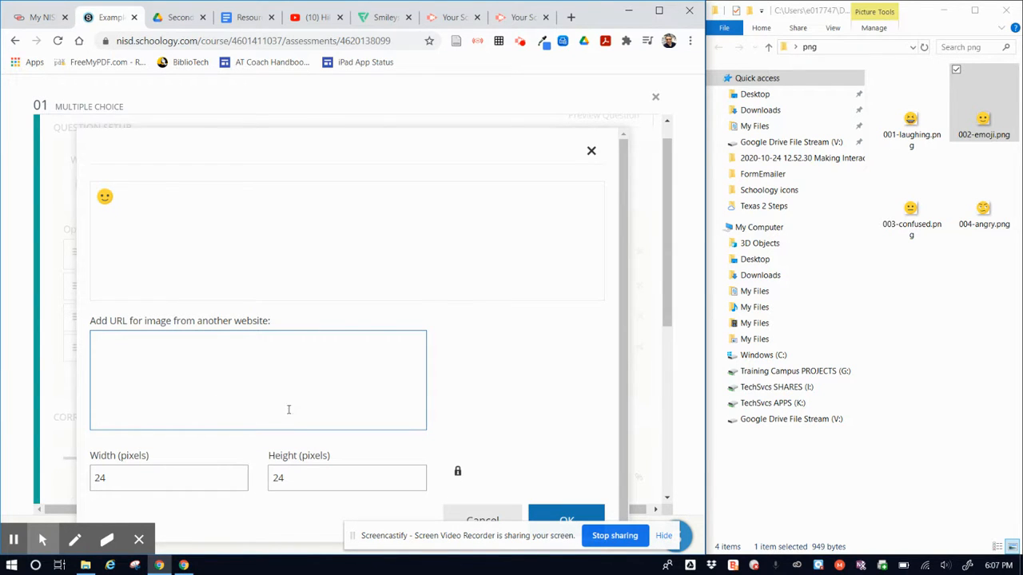
type("miling")
left_click(505, 392)
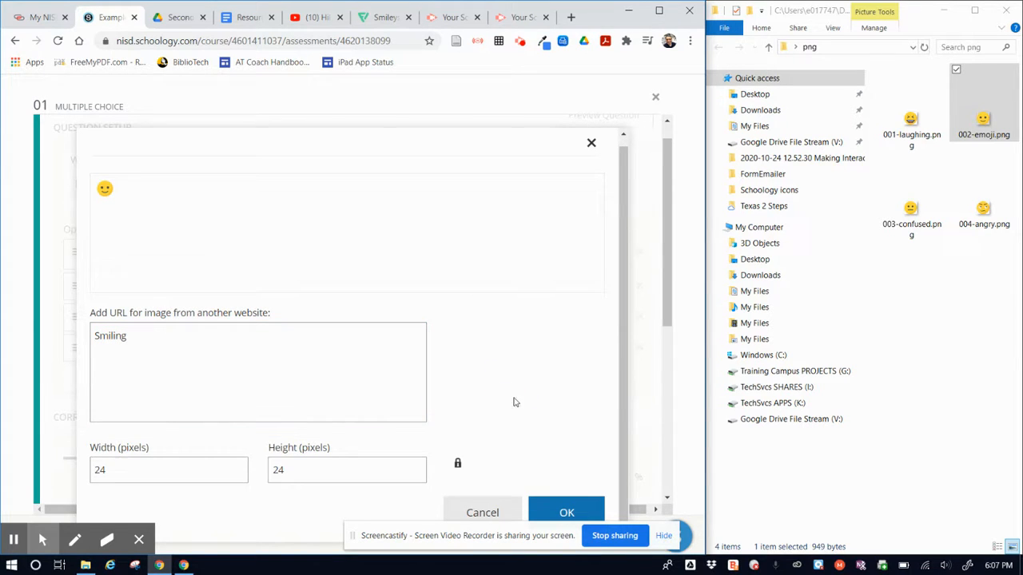
left_click(564, 512)
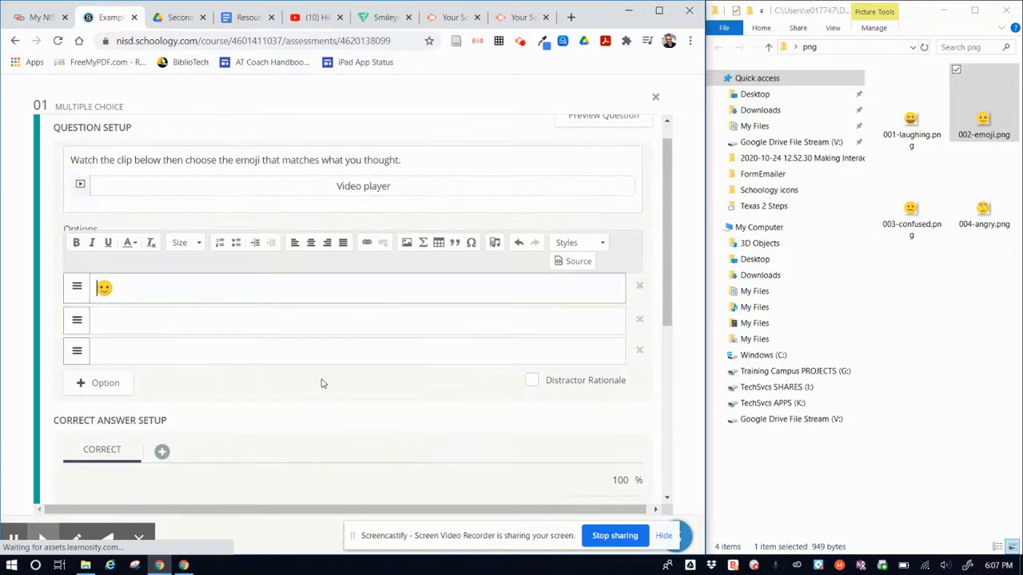
Step: Insert 003-confused.png into the third answer option with the alternative text "Confused"
left_click(124, 301)
scroll(208, 311, "up", 1)
scroll(208, 311, "down", 2)
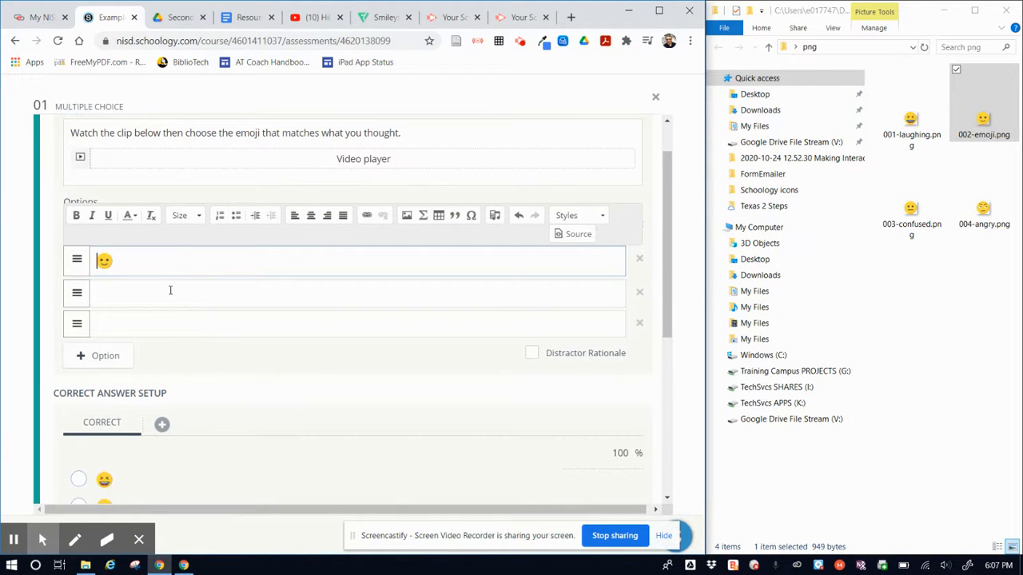
left_click(170, 290)
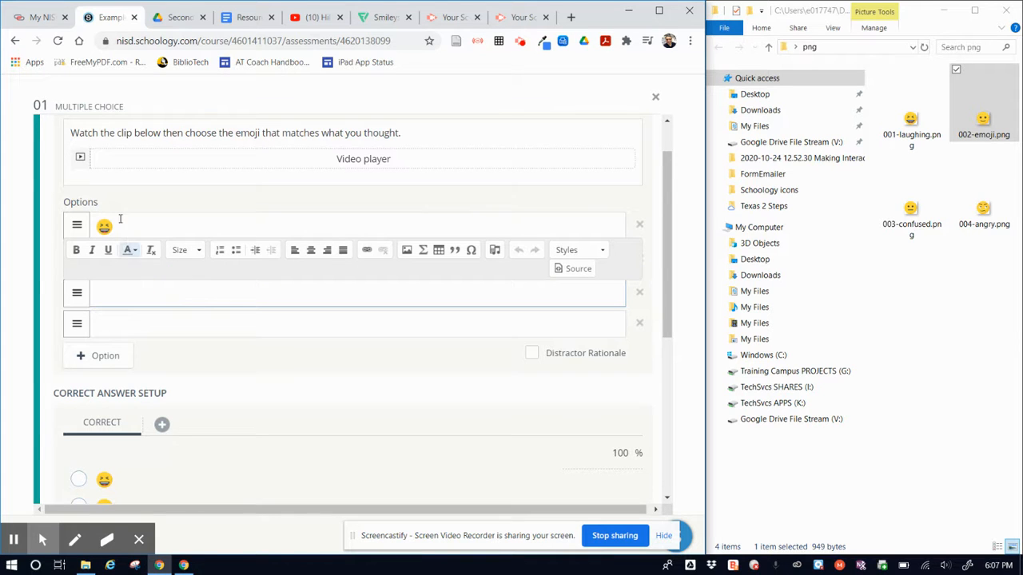
left_click(46, 276)
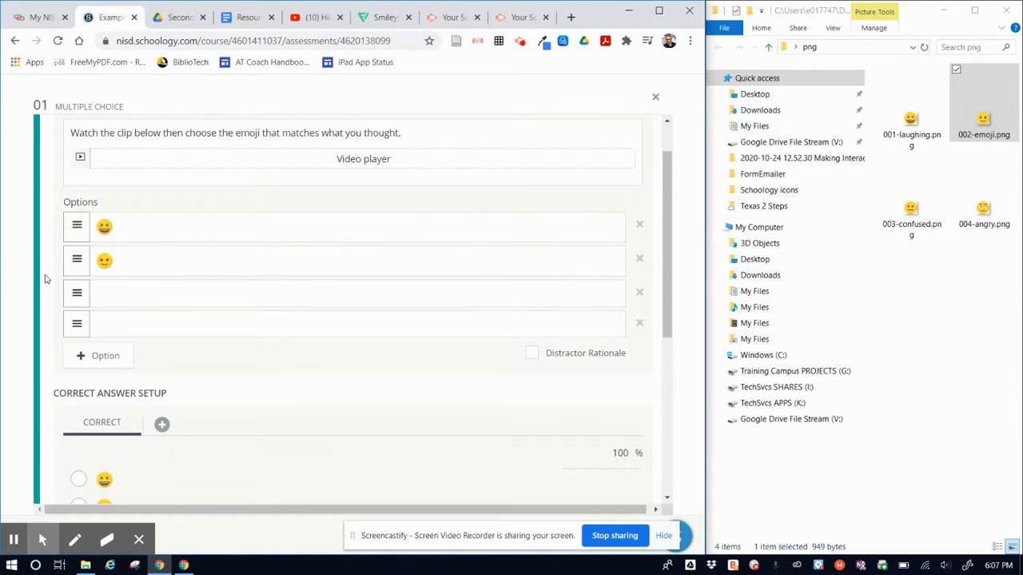
left_click(140, 297)
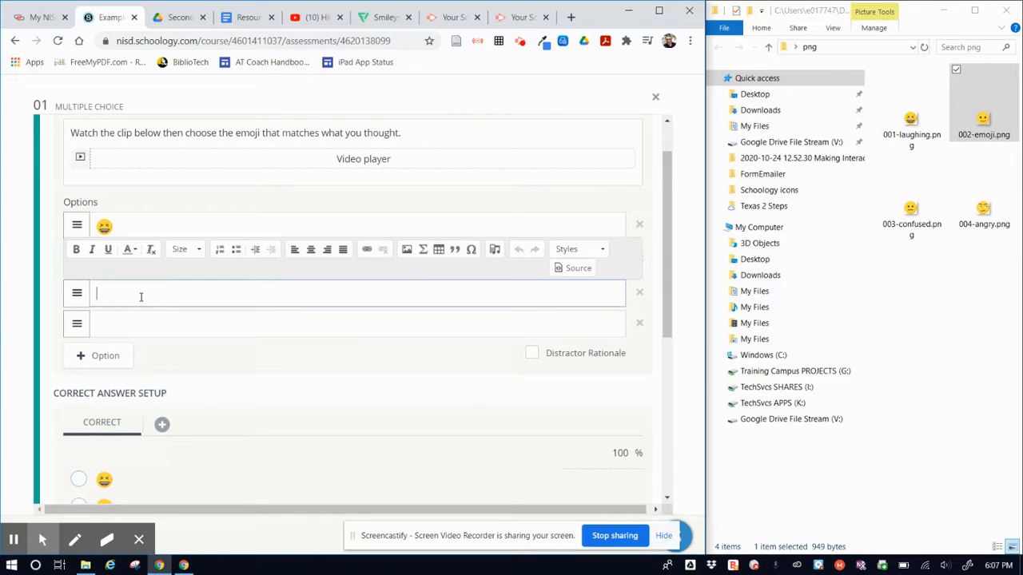
left_click(407, 250)
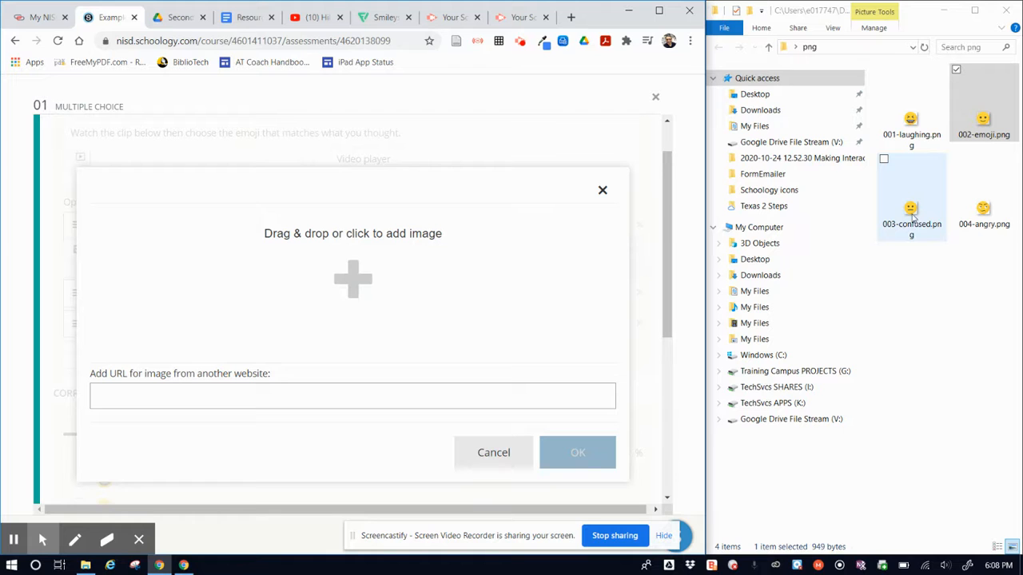
left_click_drag(913, 216, 323, 292)
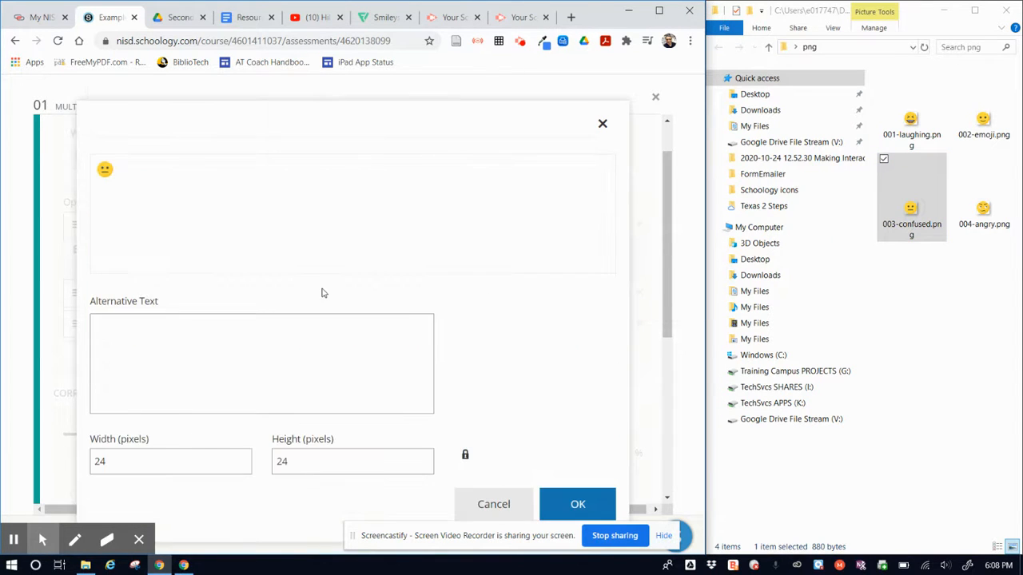
left_click(203, 338)
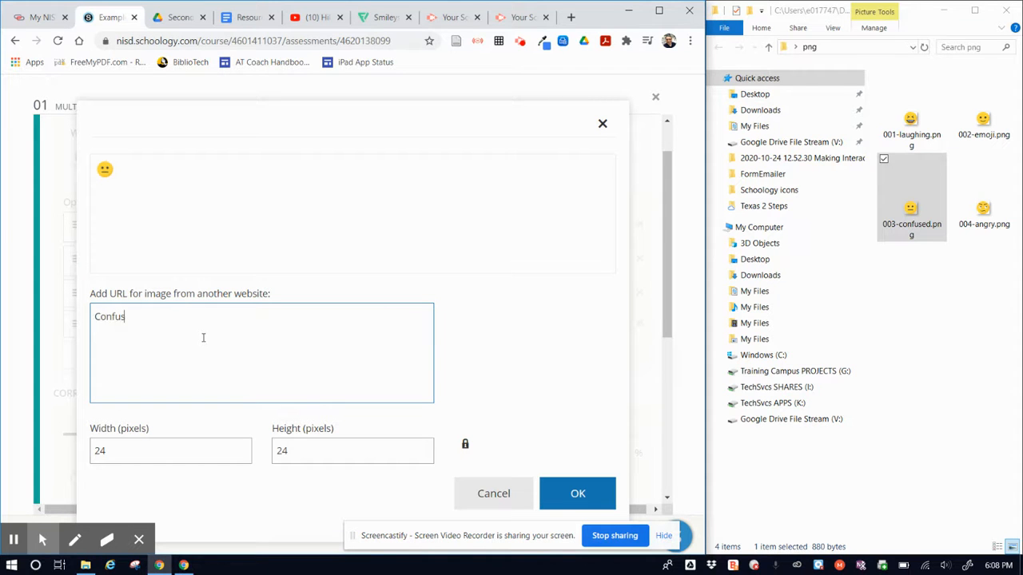
left_click(574, 493)
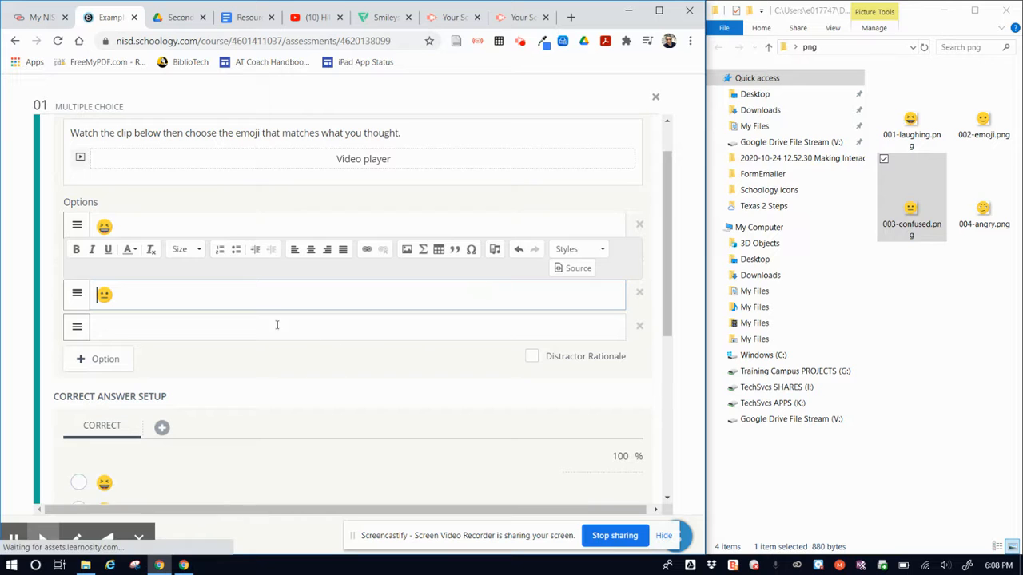
Step: Insert 004-angry.png into the fourth answer option with the alternative text "Angry"
left_click(257, 325)
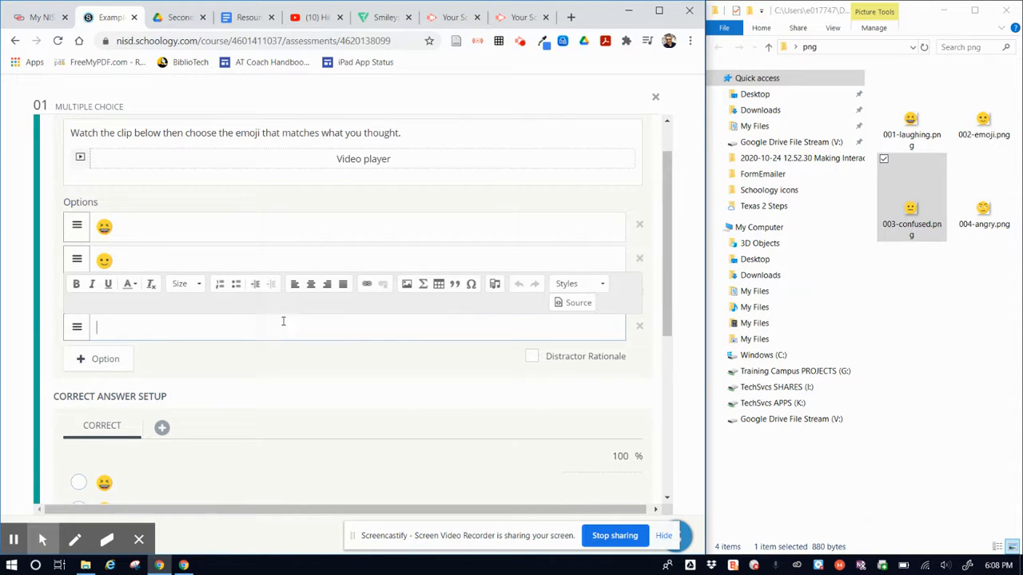
left_click(407, 283)
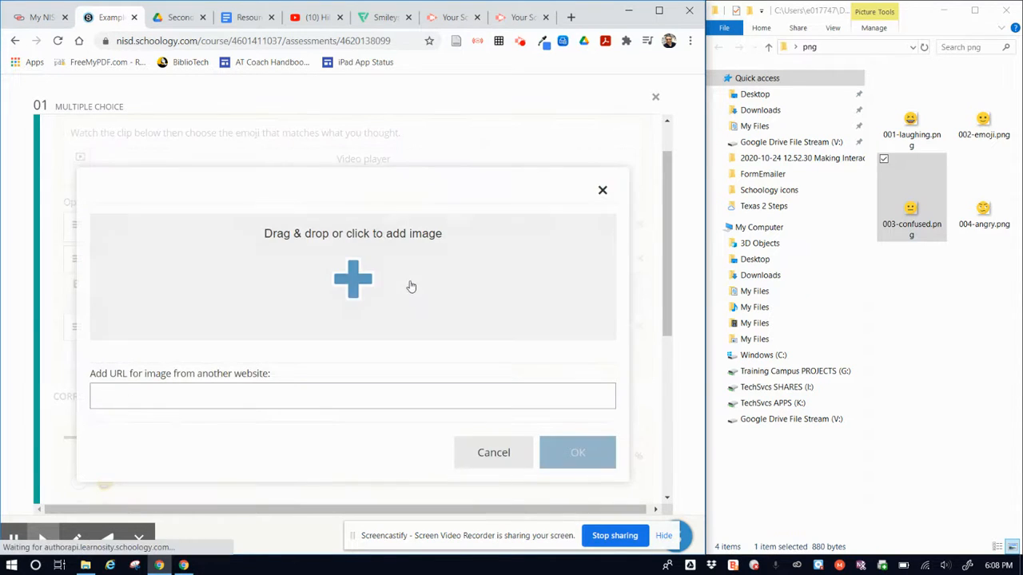
left_click_drag(983, 210, 354, 280)
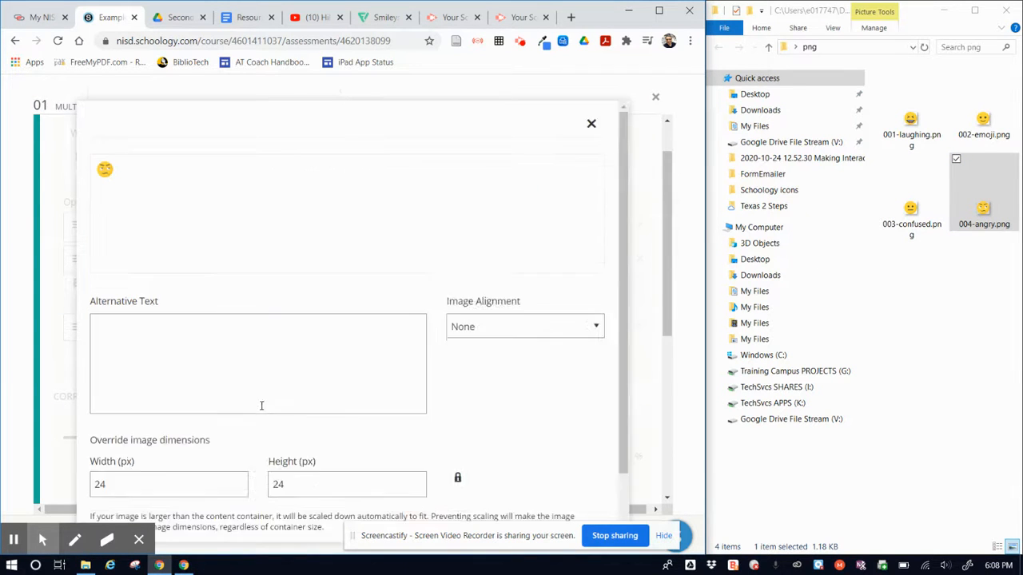
left_click(208, 338)
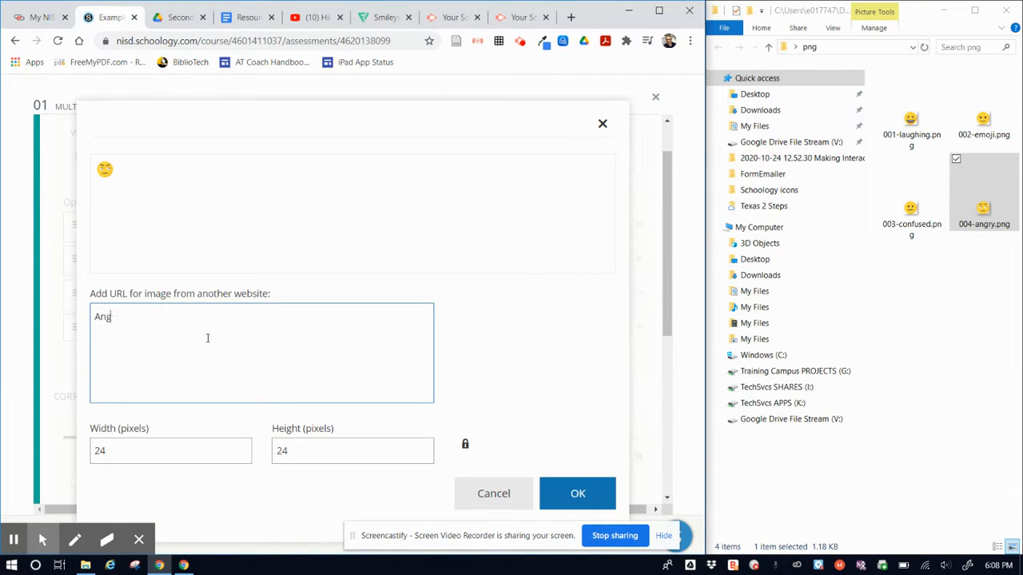
left_click(574, 491)
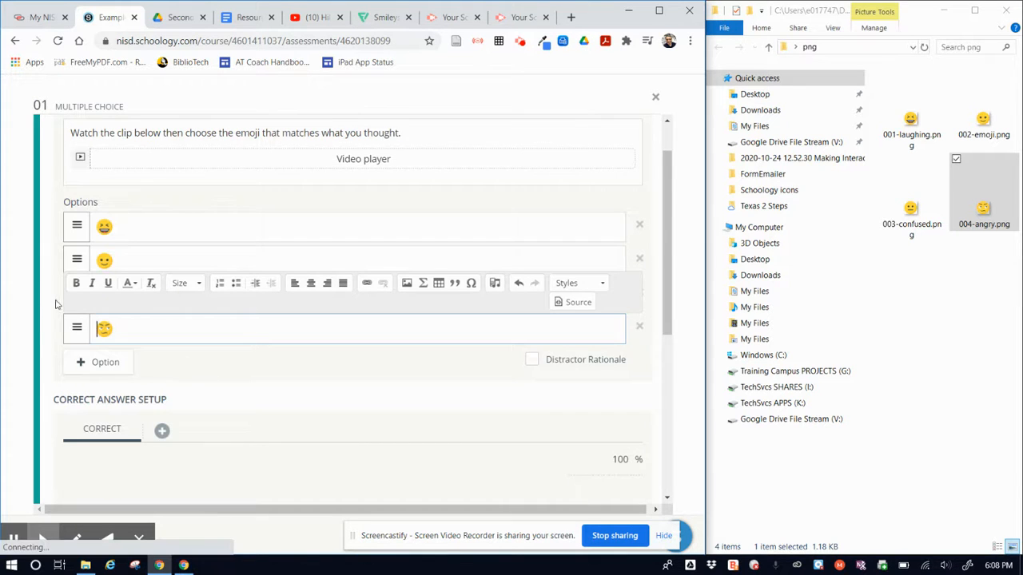
left_click(48, 297)
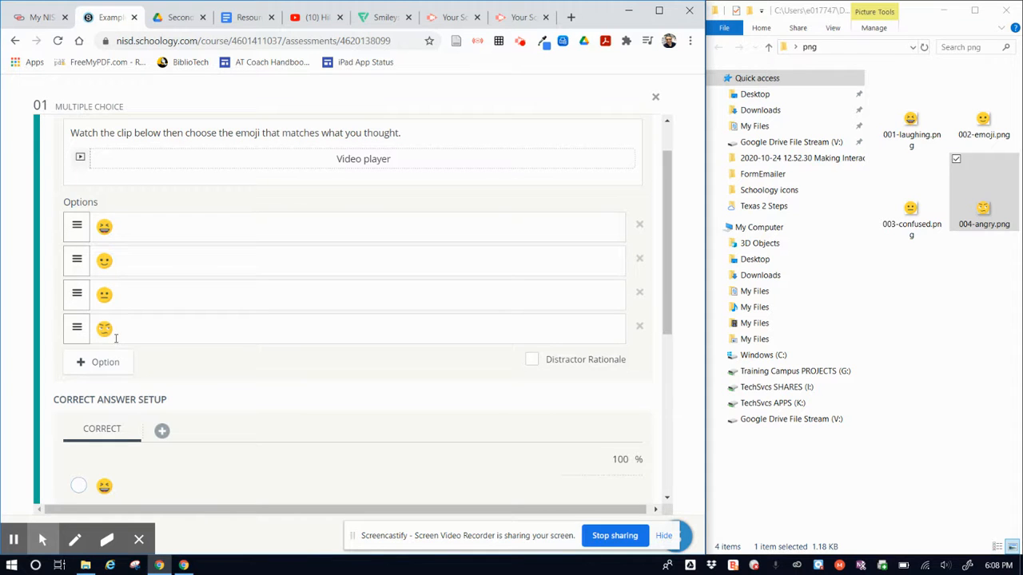
Step: Minimize the png folder window and widen the browser window to the full screen width
left_click(943, 15)
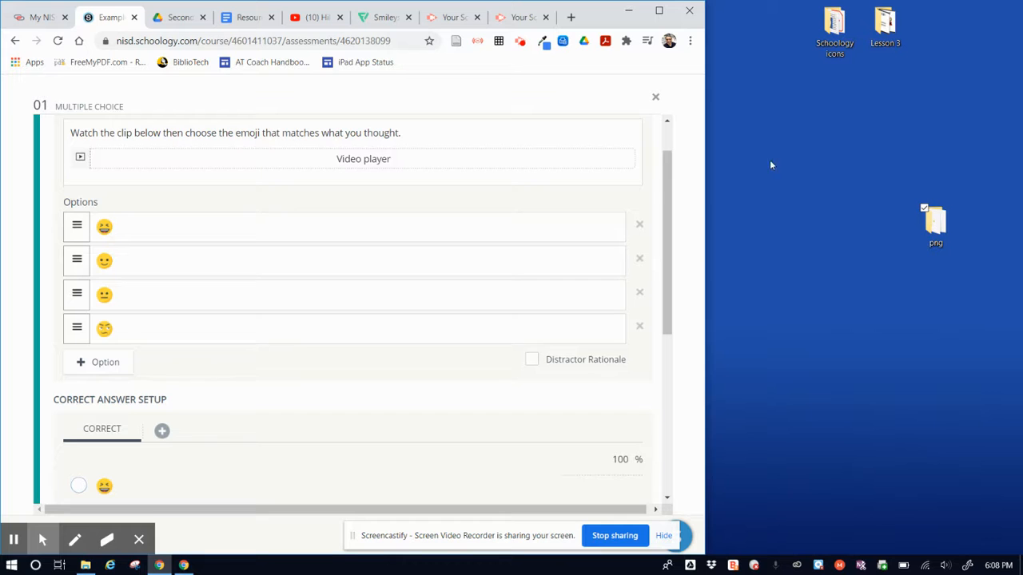
left_click_drag(706, 180, 1022, 180)
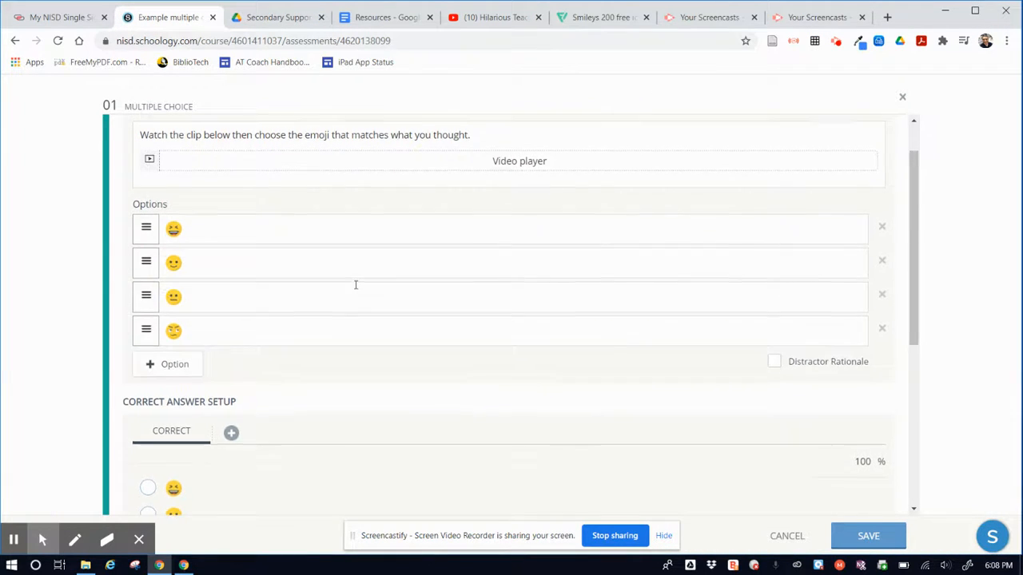
scroll(368, 286, "up", 1)
scroll(356, 285, "up", 1)
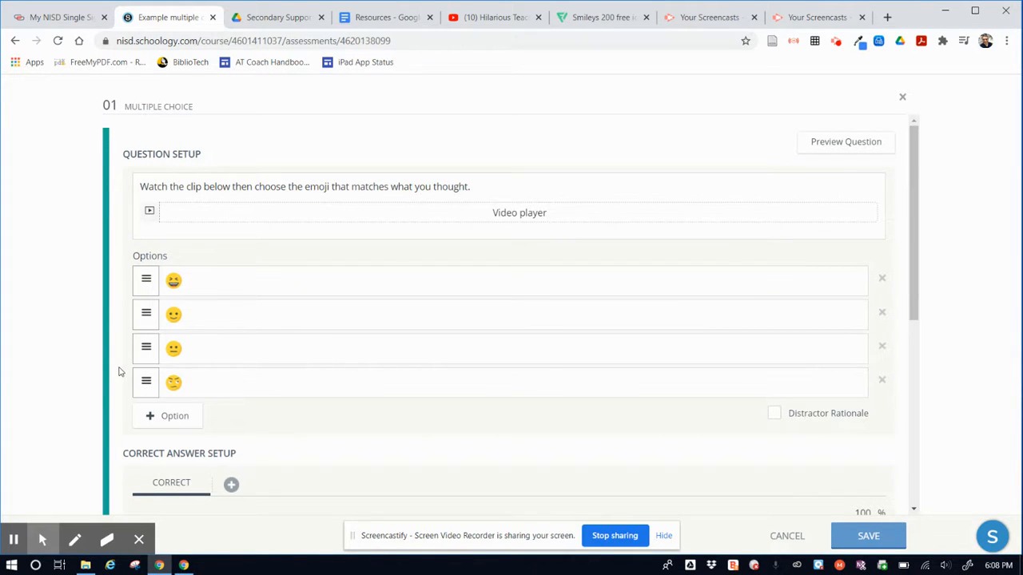
Step: Try marking the smiling emoji as the correct answer and clear the selection again
scroll(119, 372, "down", 3)
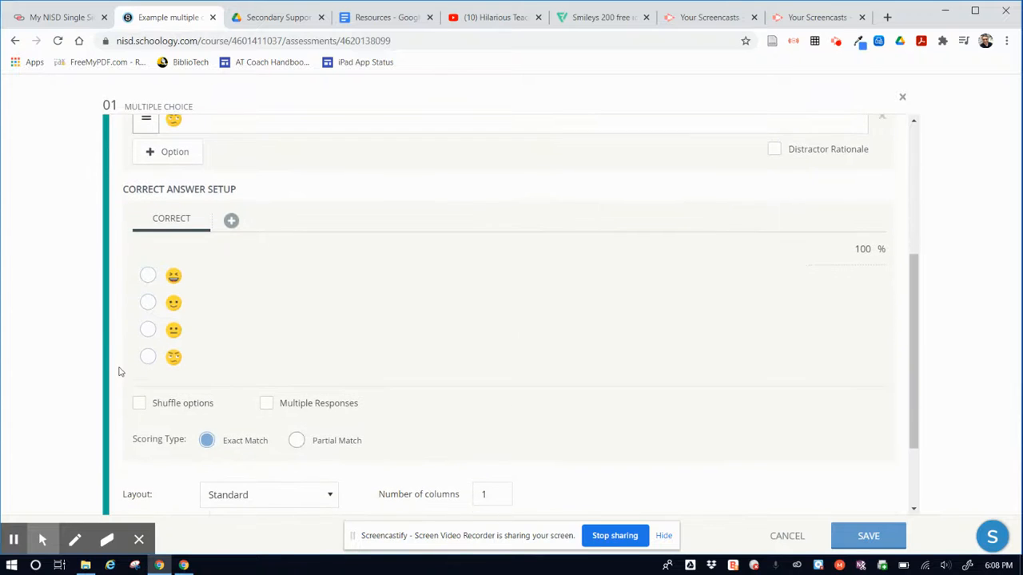
left_click(148, 301)
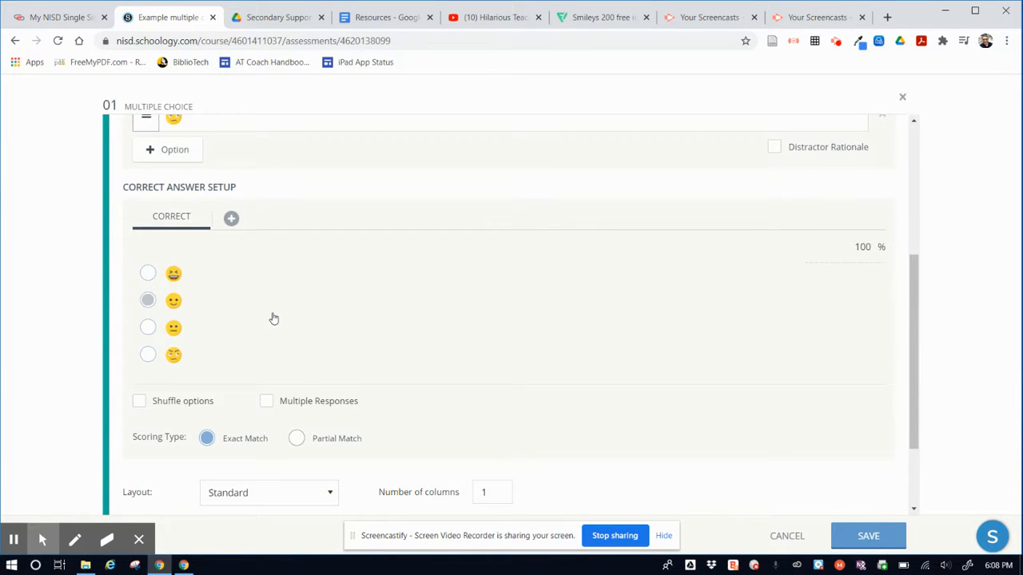
scroll(273, 319, "up", 2)
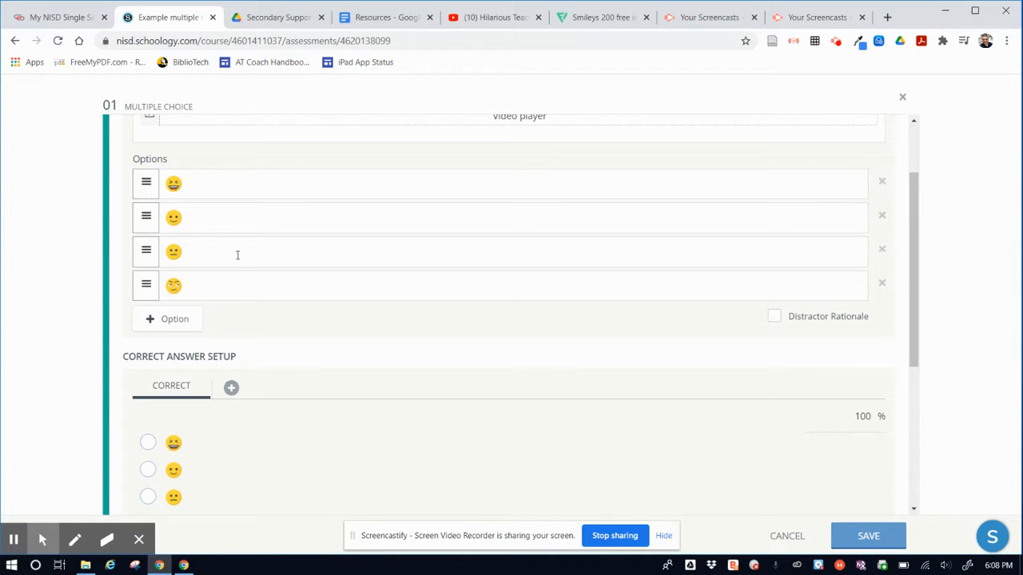
scroll(236, 258, "down", 3)
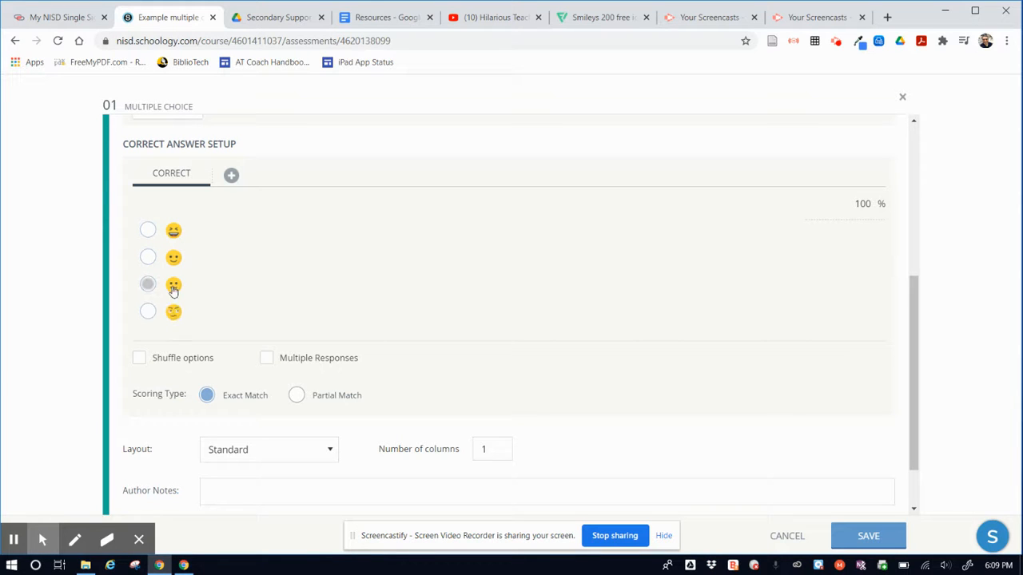
Step: Try Multiple Responses with all four emojis marked correct, and switch it off again with only the laughing emoji kept as the correct answer
left_click(267, 359)
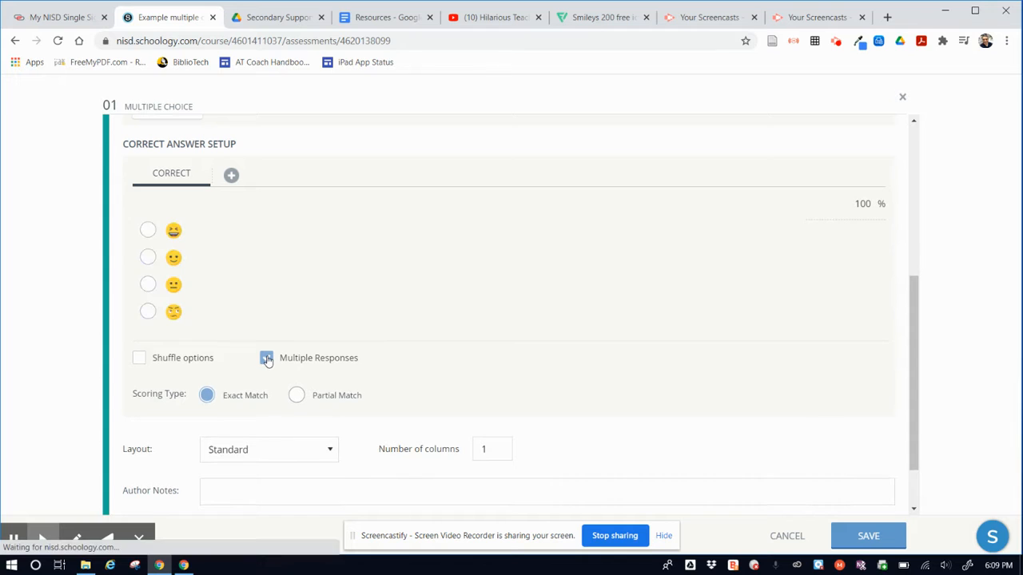
left_click(147, 230)
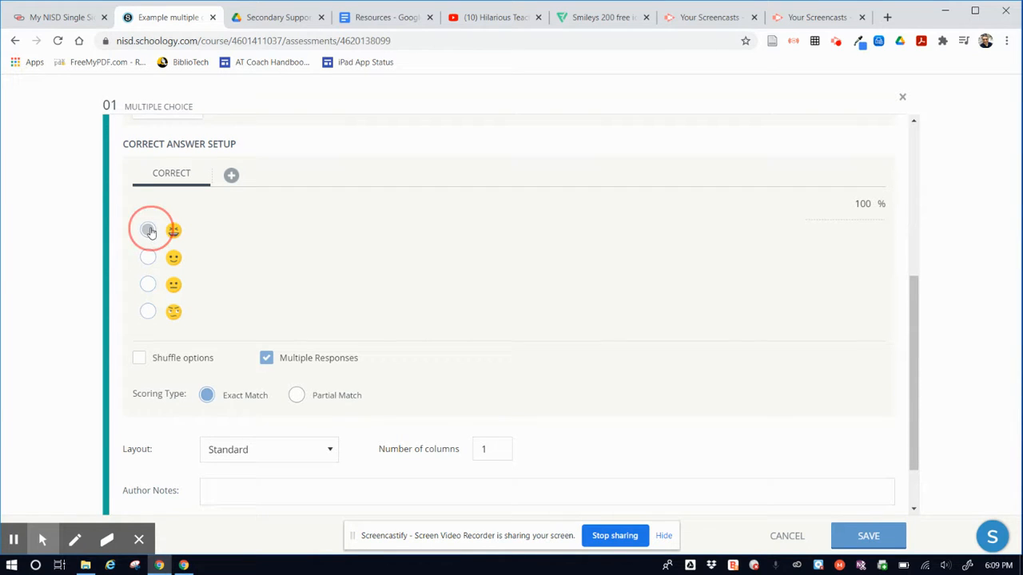
left_click(148, 258)
left_click(148, 285)
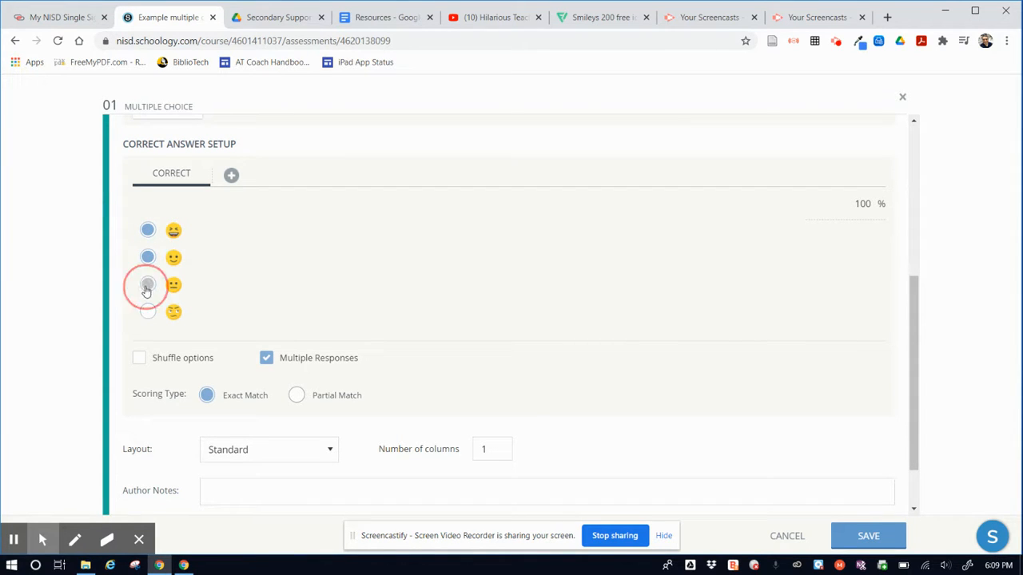
left_click(147, 312)
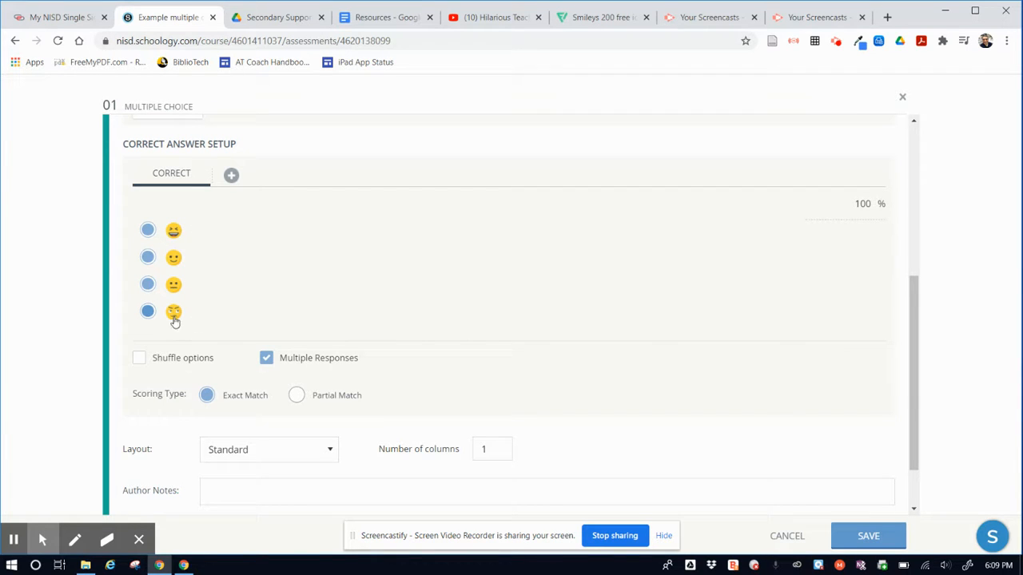
left_click(147, 311)
left_click(268, 358)
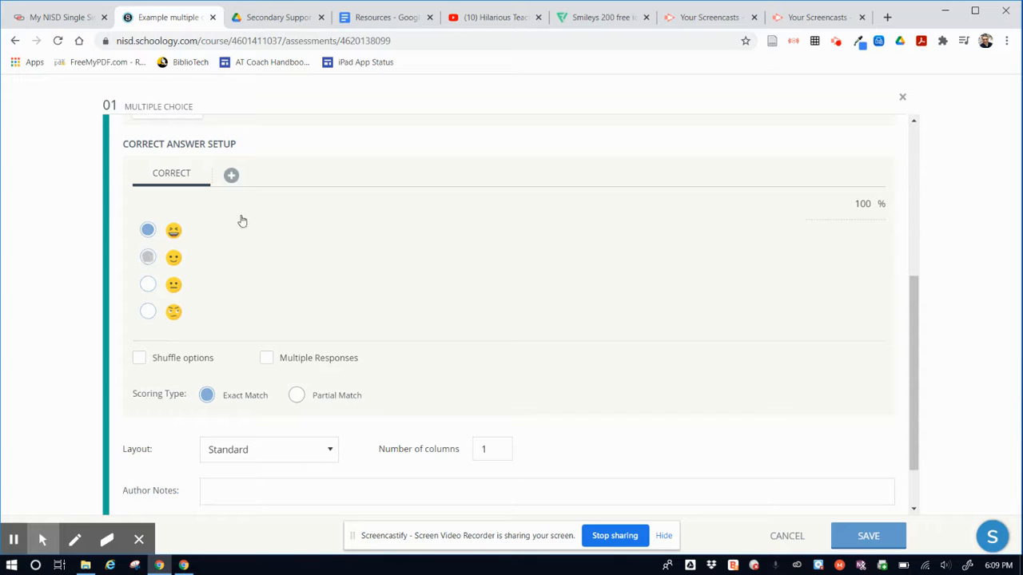
Step: Add three alternate correct answers, selecting the smiling emoji for the first, the confused one for the second and the angry one for the third
left_click(231, 175)
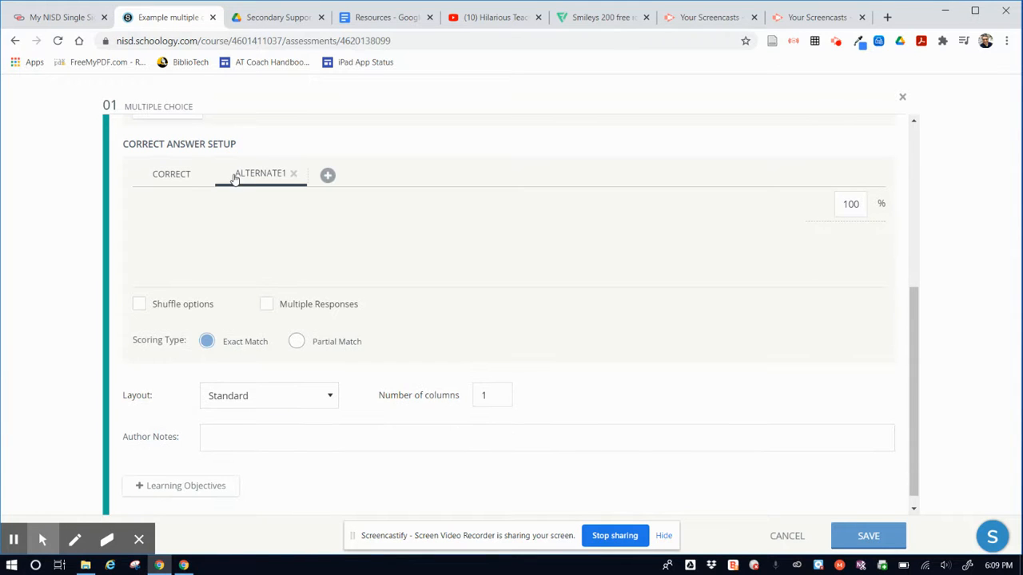
left_click(148, 270)
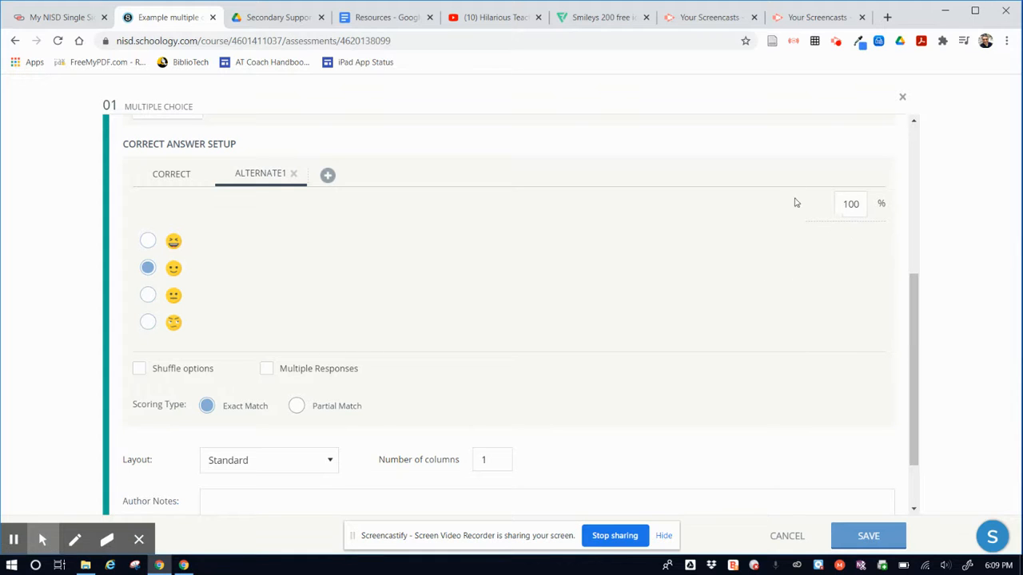
left_click(329, 175)
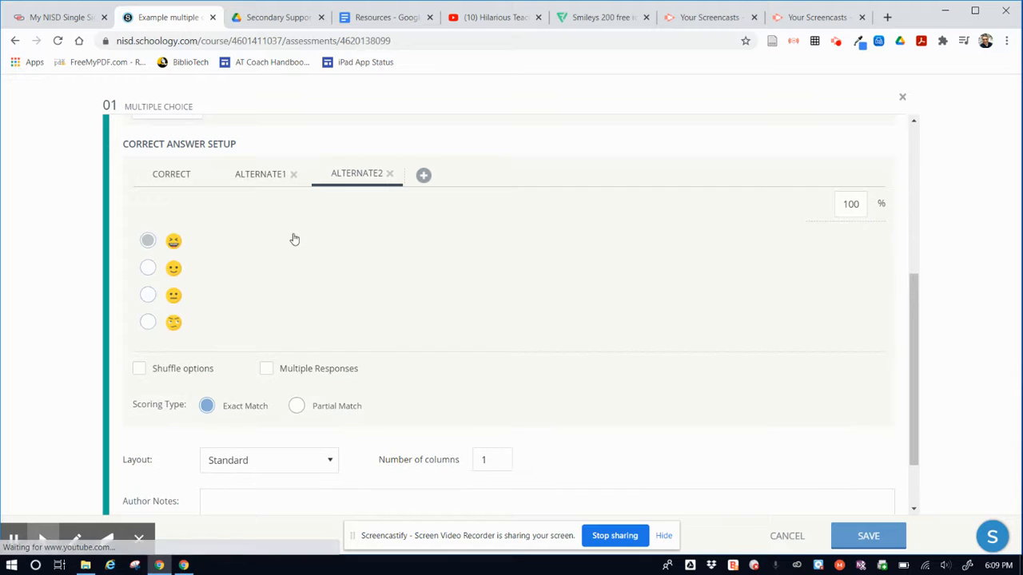
left_click(148, 297)
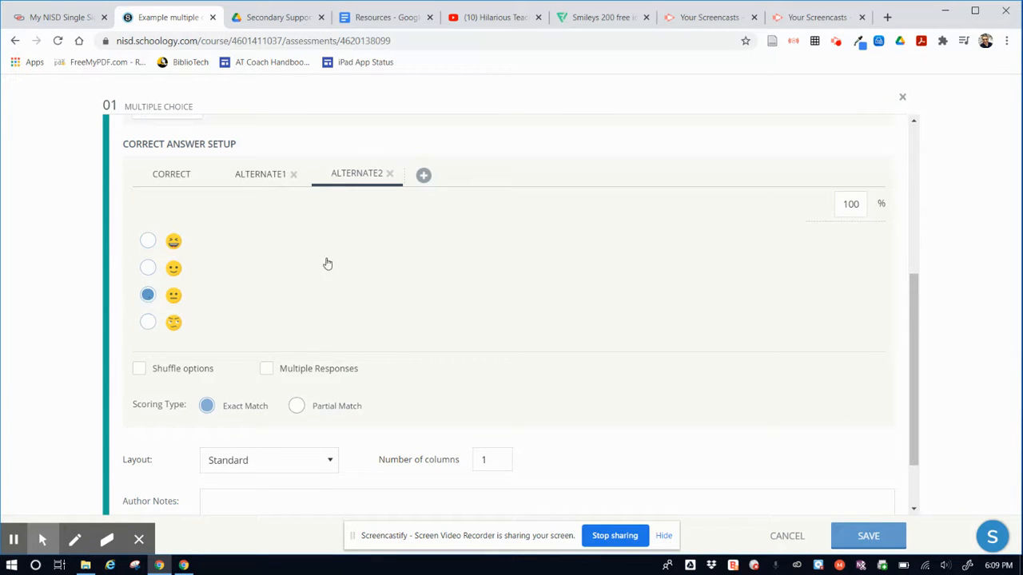
left_click(424, 178)
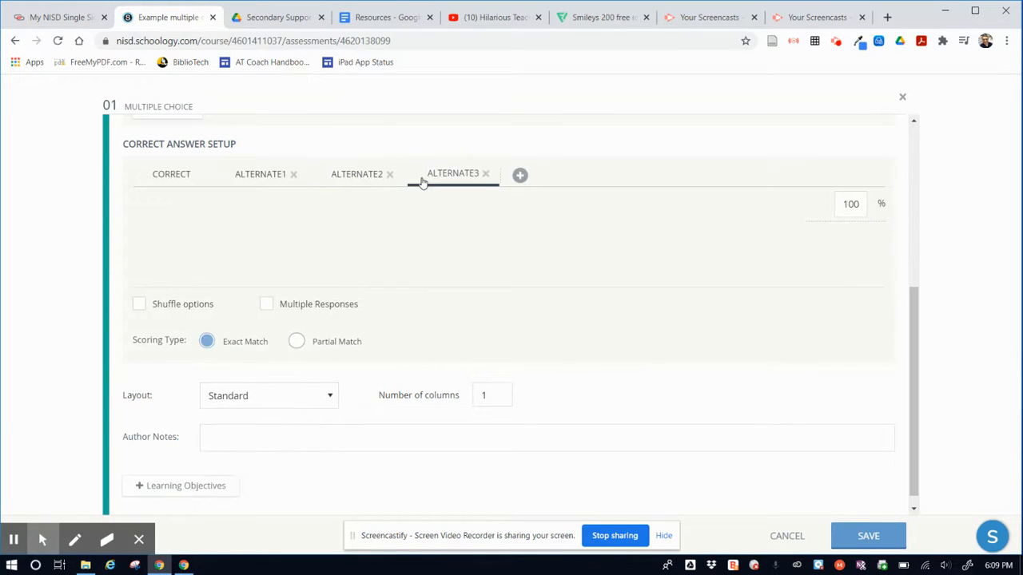
left_click(148, 324)
Step: Review which emoji is selected in the main correct answer and in each of the three alternates
left_click(171, 176)
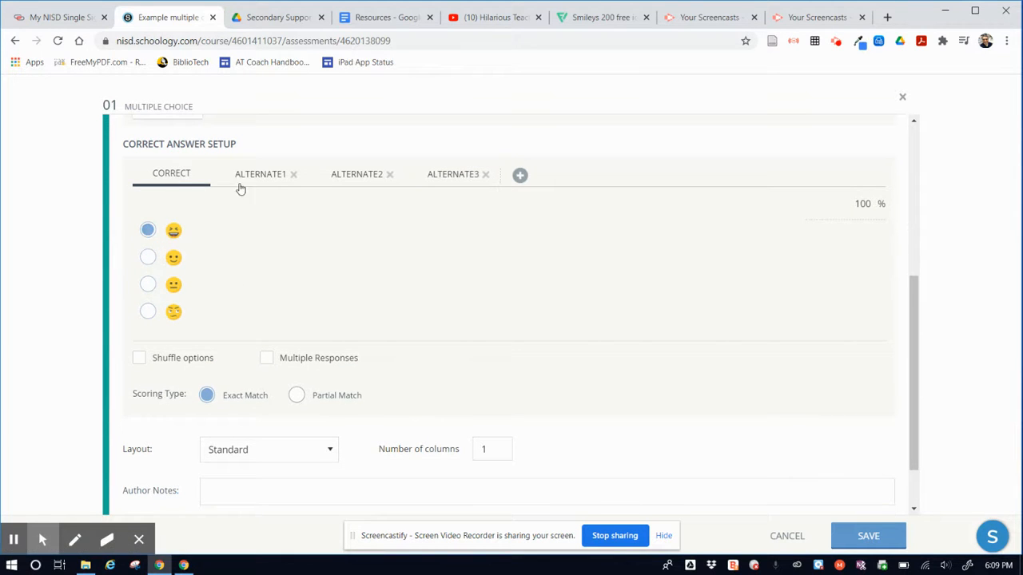
left_click(262, 176)
left_click(260, 176)
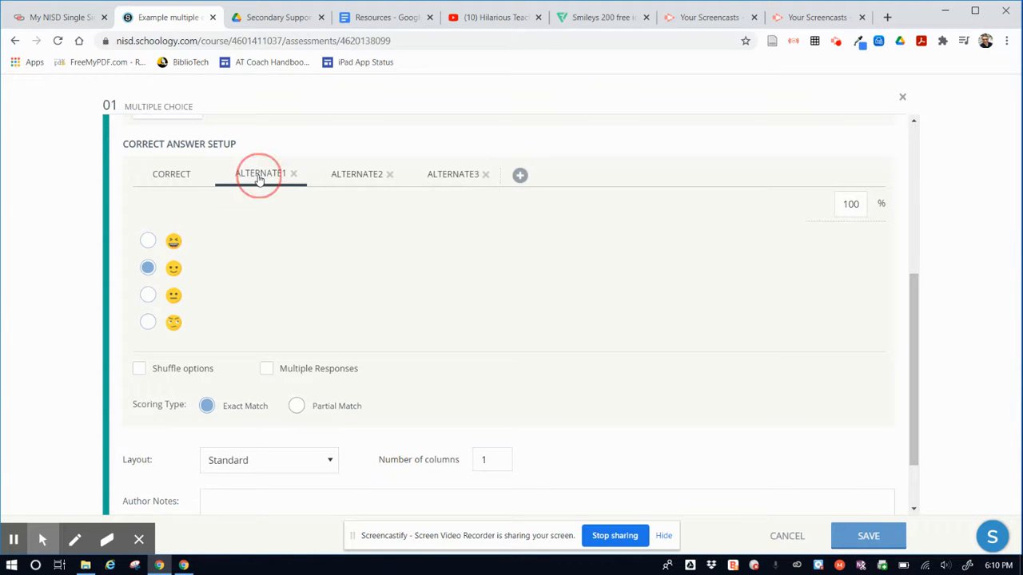
left_click(359, 182)
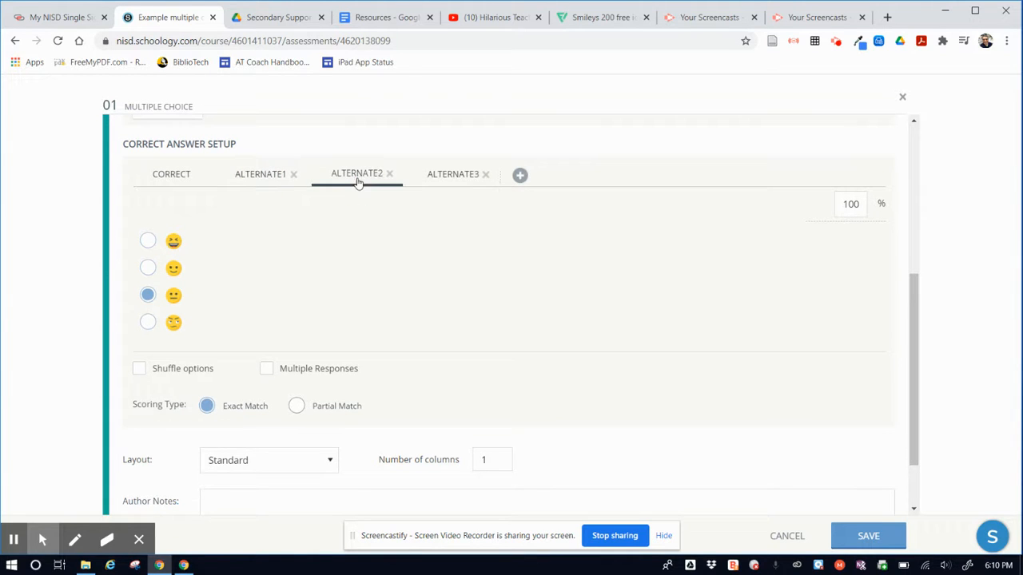
left_click(449, 180)
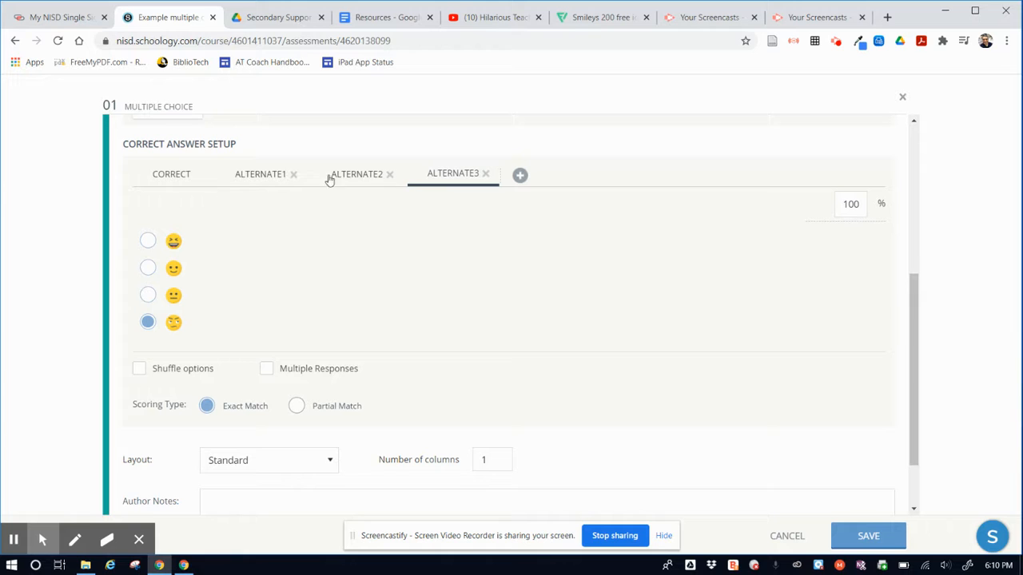
Step: Check the remaining scoring and layout options of the multiple choice question and save the question
scroll(355, 256, "down", 1)
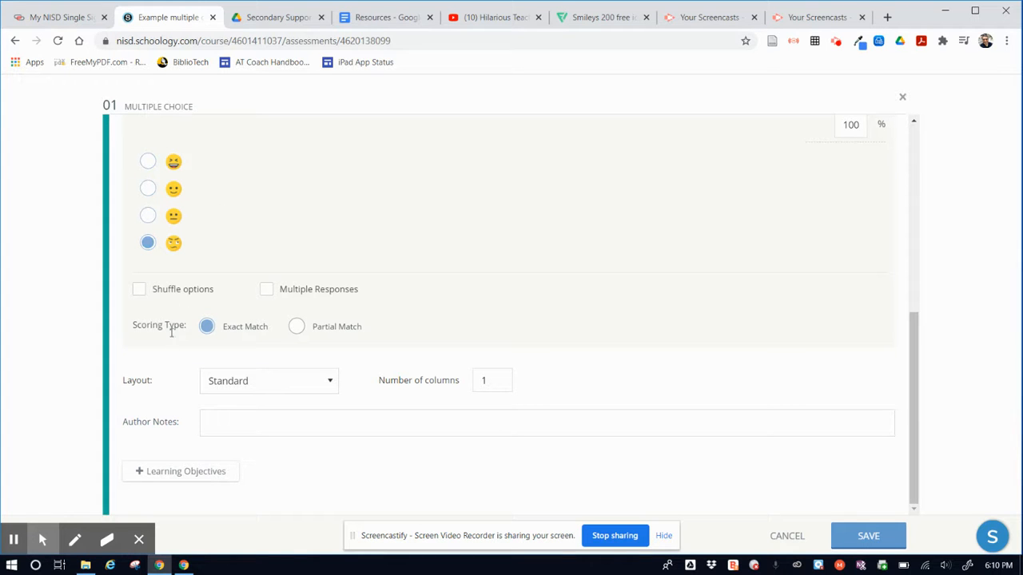
scroll(675, 331, "up", 2)
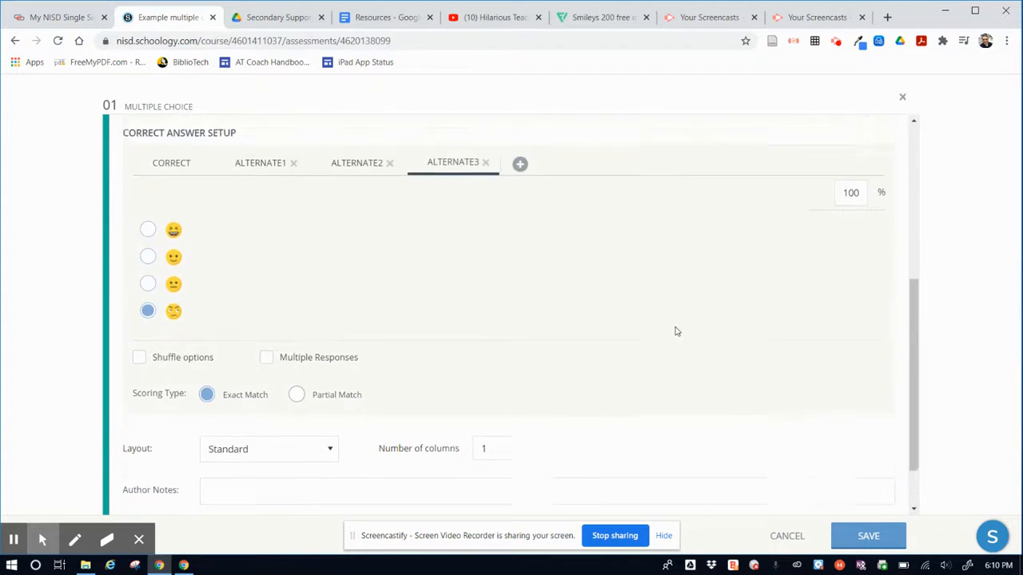
scroll(675, 330, "down", 2)
left_click(863, 537)
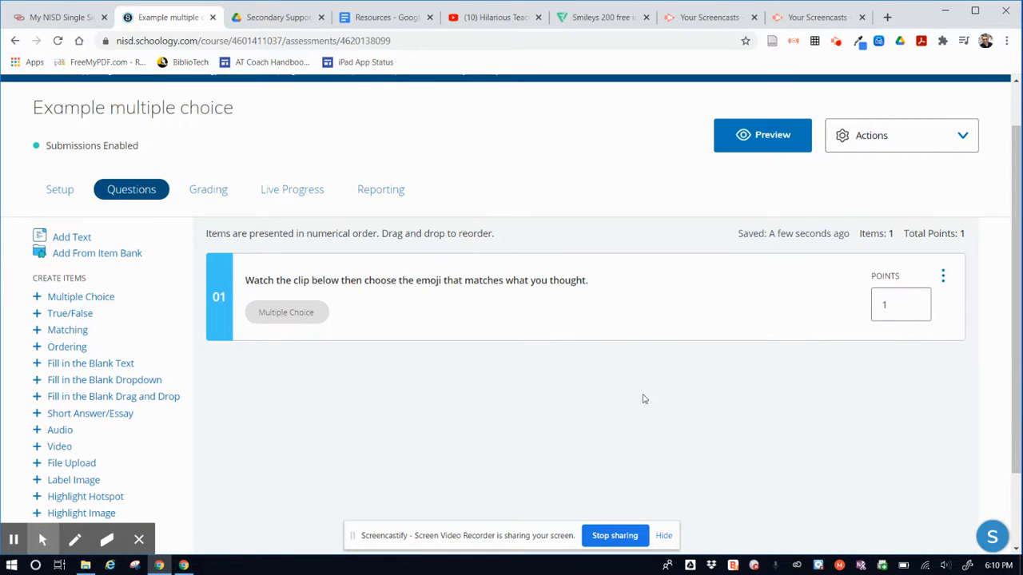
Step: Start a new attempt in the assessment's student preview and test the embedded video by playing it briefly and pausing it
left_click(765, 137)
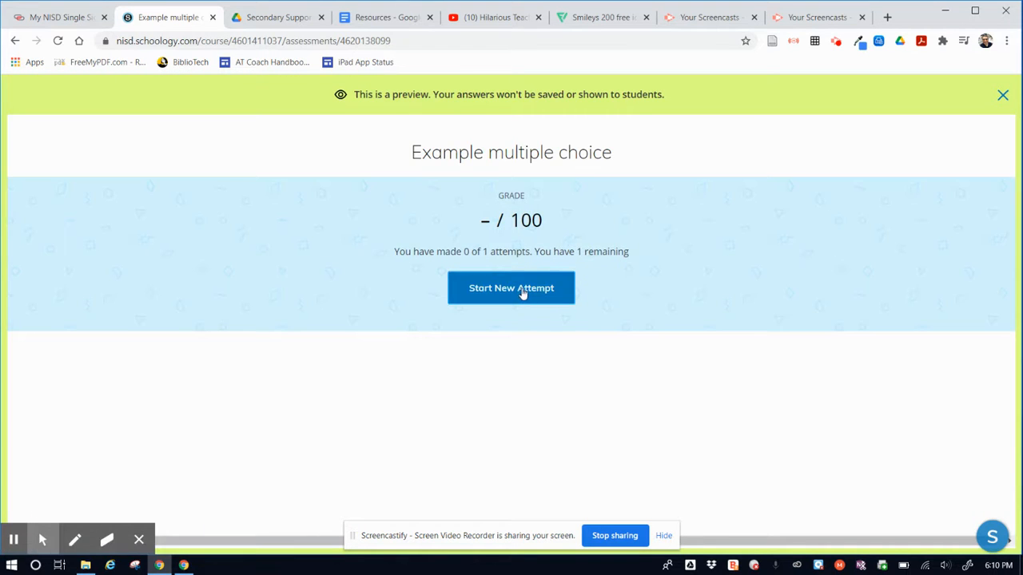
left_click(522, 294)
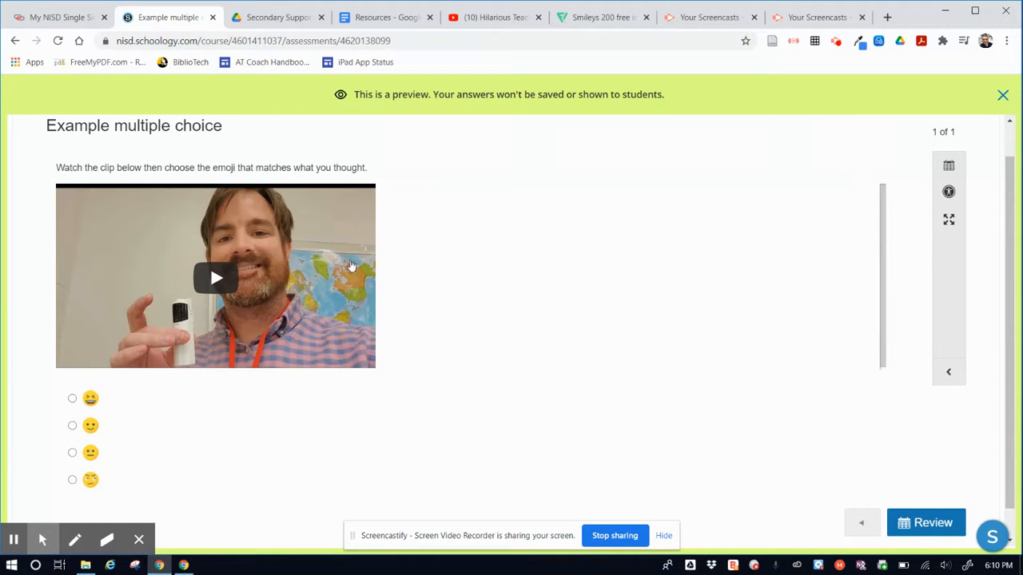
left_click(221, 280)
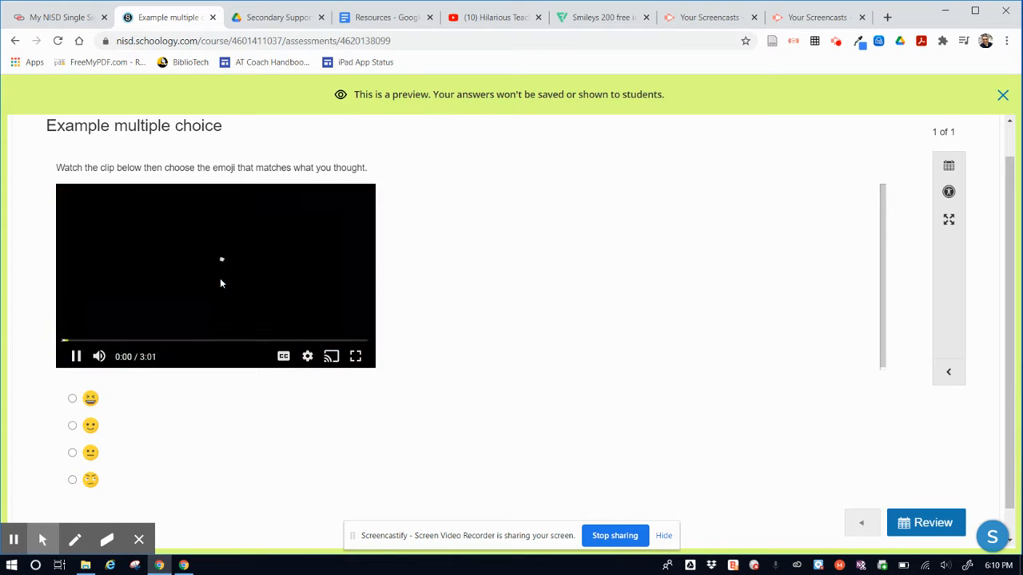
left_click(76, 356)
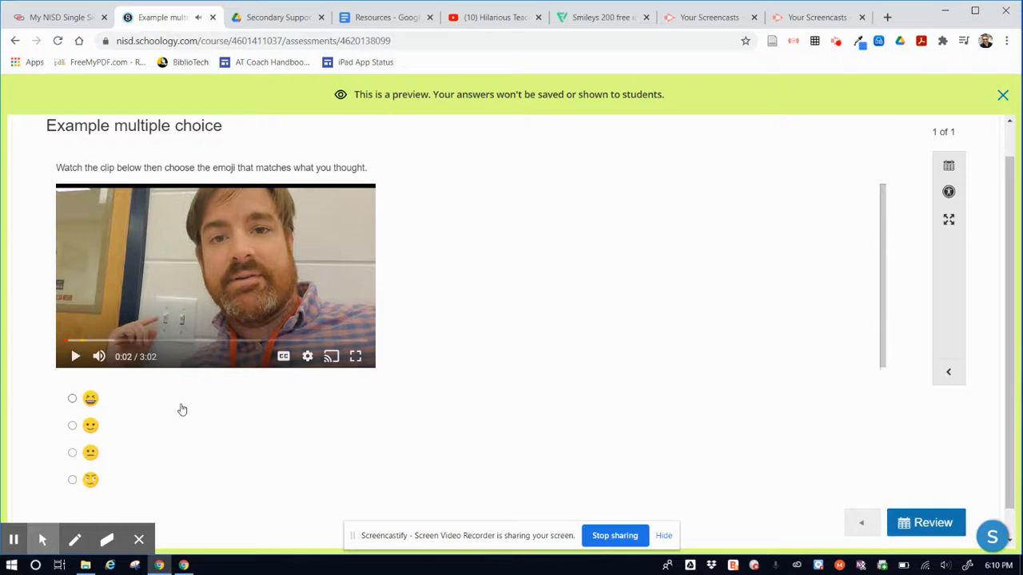
Step: Try the laughing emoji as the answer in the preview attempt and change the choice to the smiling emoji
scroll(182, 410, "down", 1)
left_click(73, 367)
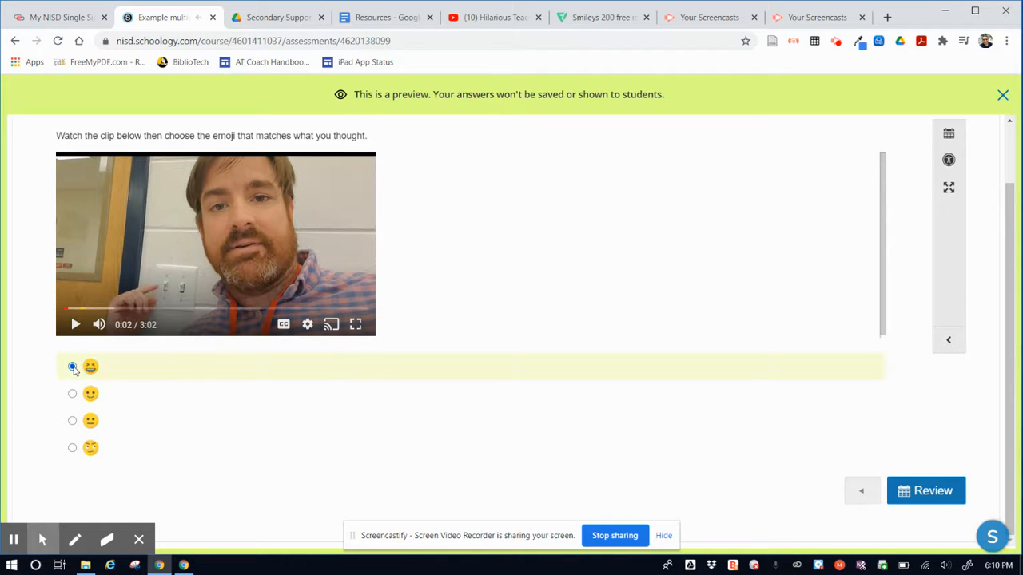
left_click(72, 396)
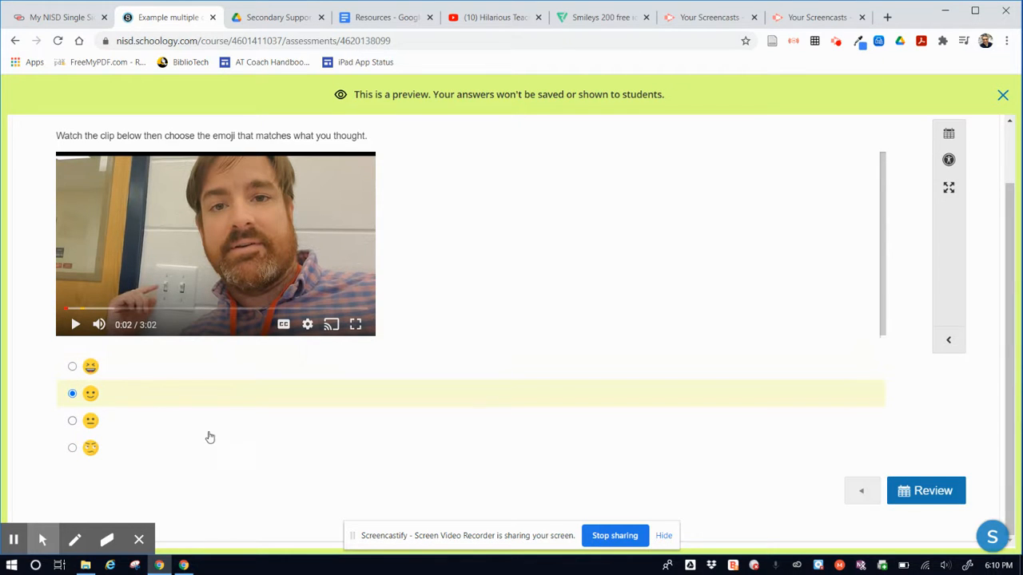
scroll(389, 434, "up", 2)
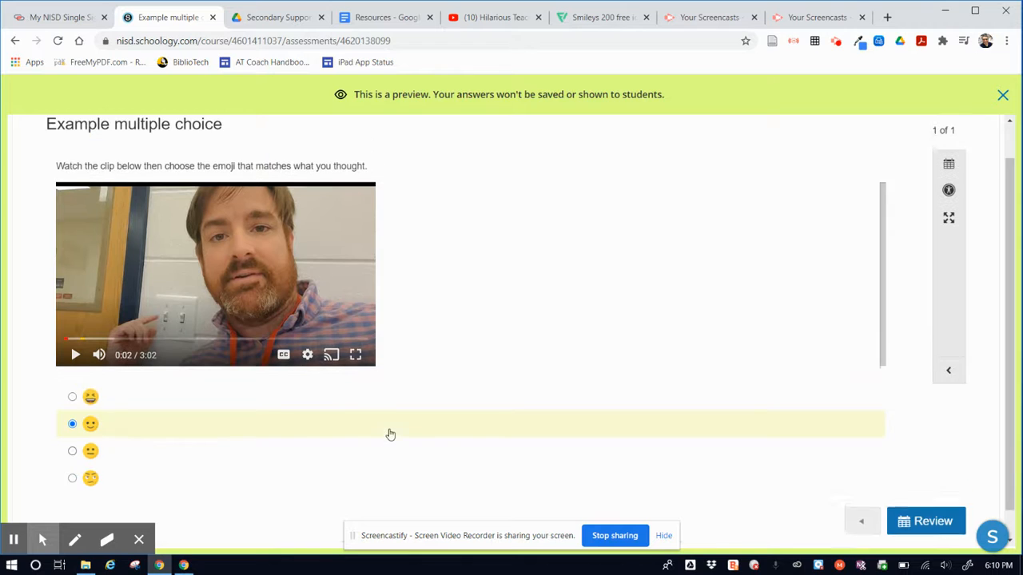
scroll(390, 434, "down", 2)
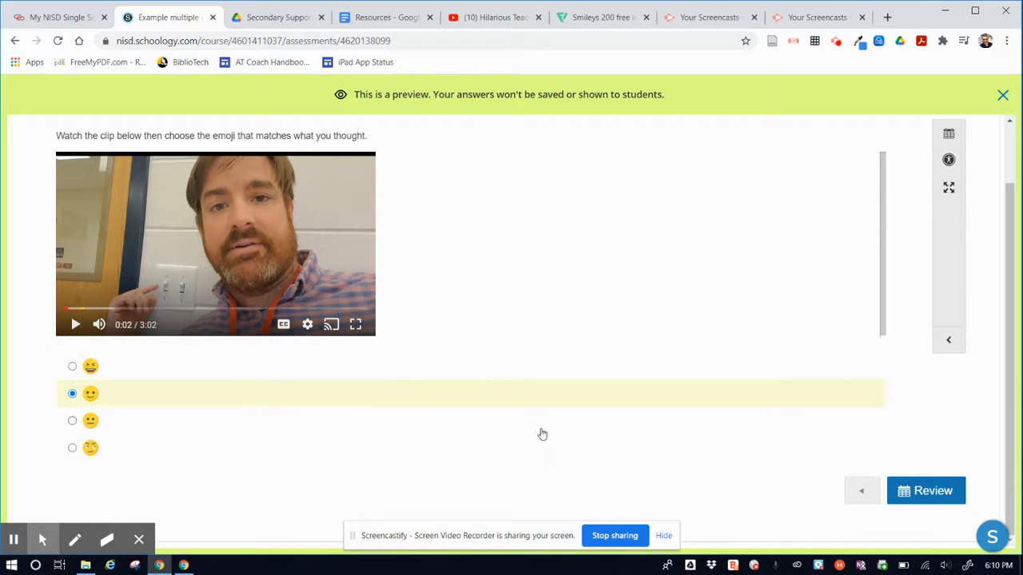